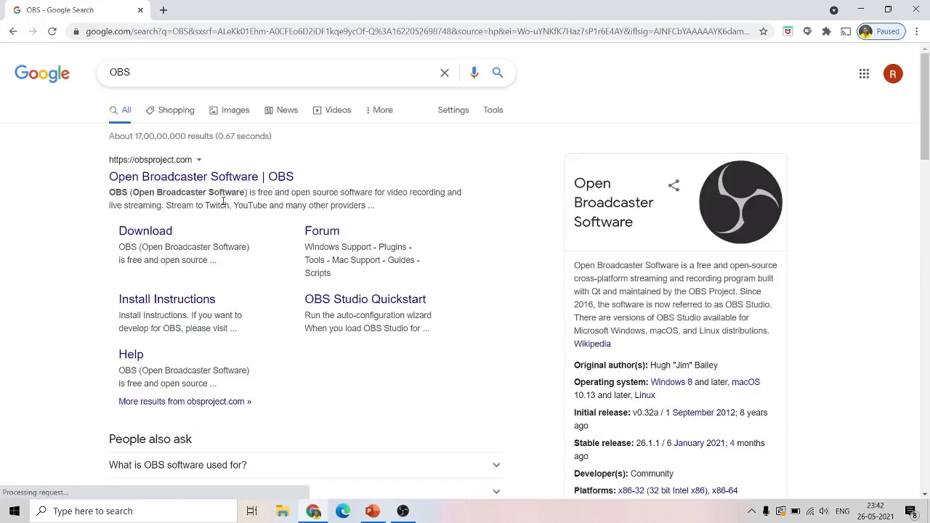
Open the OBS Studio download page from the search results and download the Windows installer.
click(150, 234)
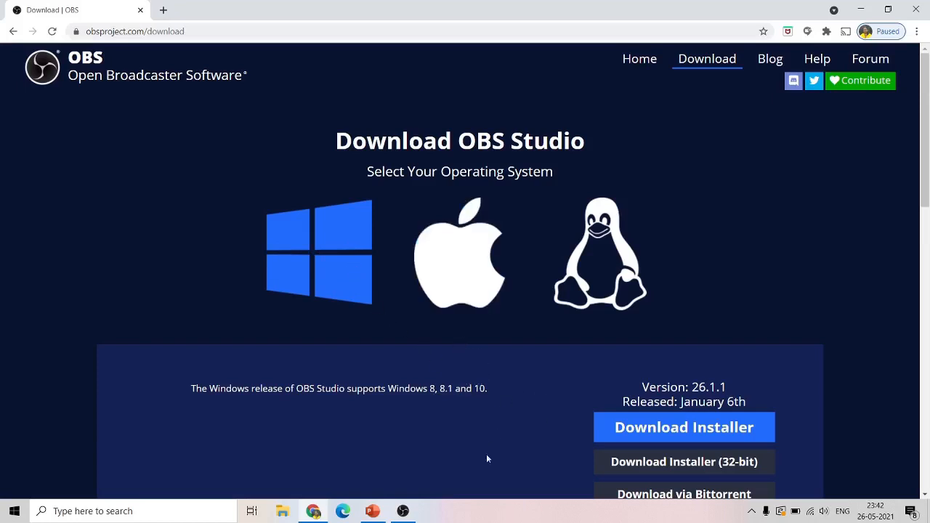
click(659, 434)
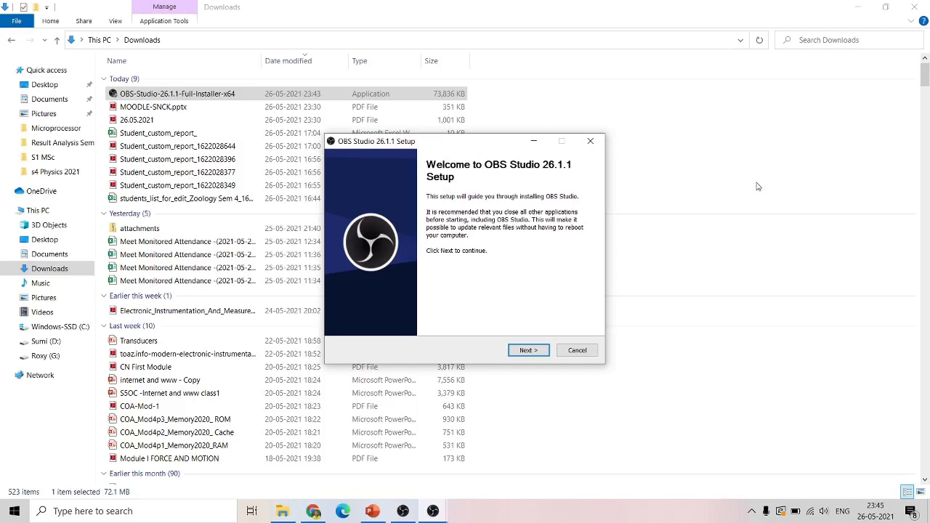
Try to proceed with the OBS Studio 26.1.1 setup wizard and cancel the installation.
click(528, 351)
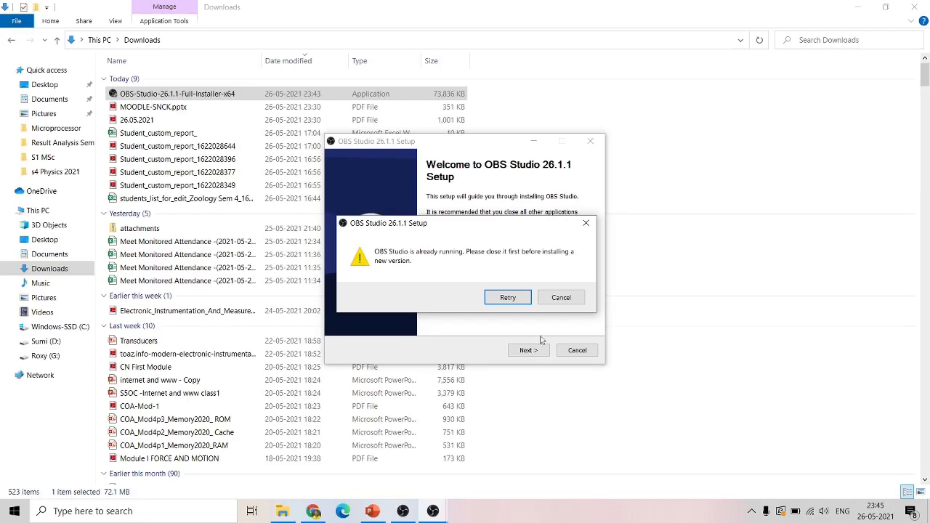
click(574, 297)
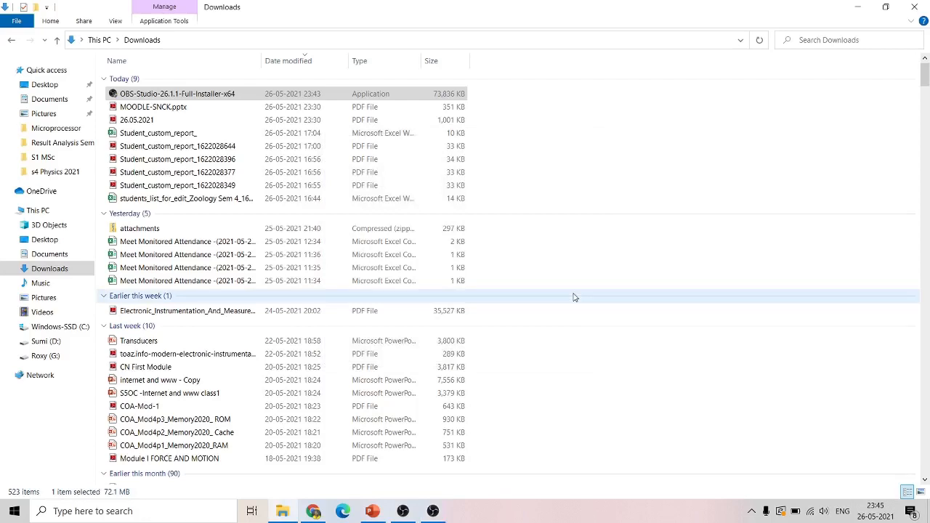
Minimise the Downloads window, search Windows for OBS and launch OBS Studio (64bit).
click(858, 7)
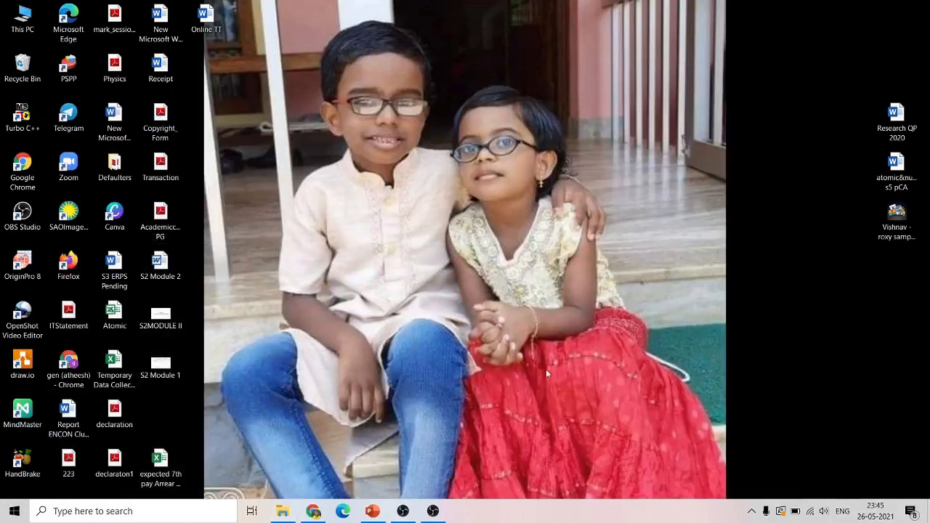
click(72, 511)
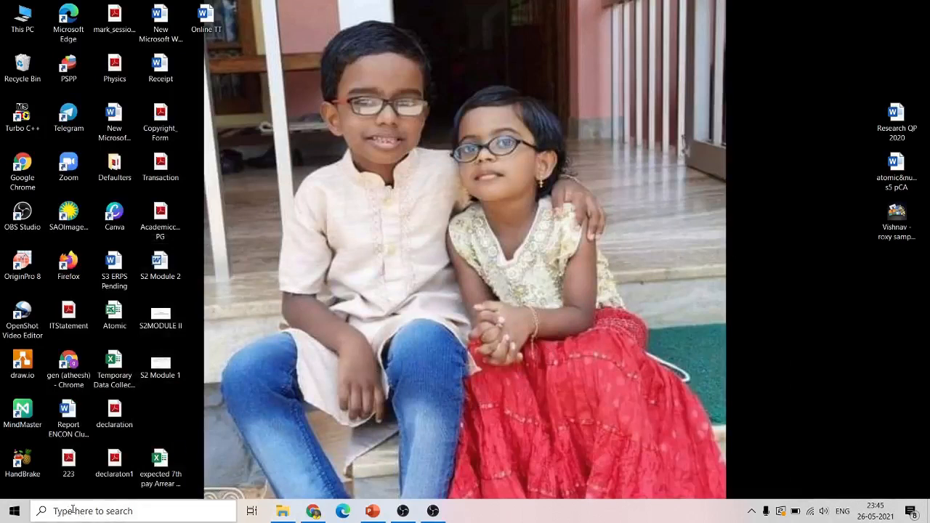
text(OBS)
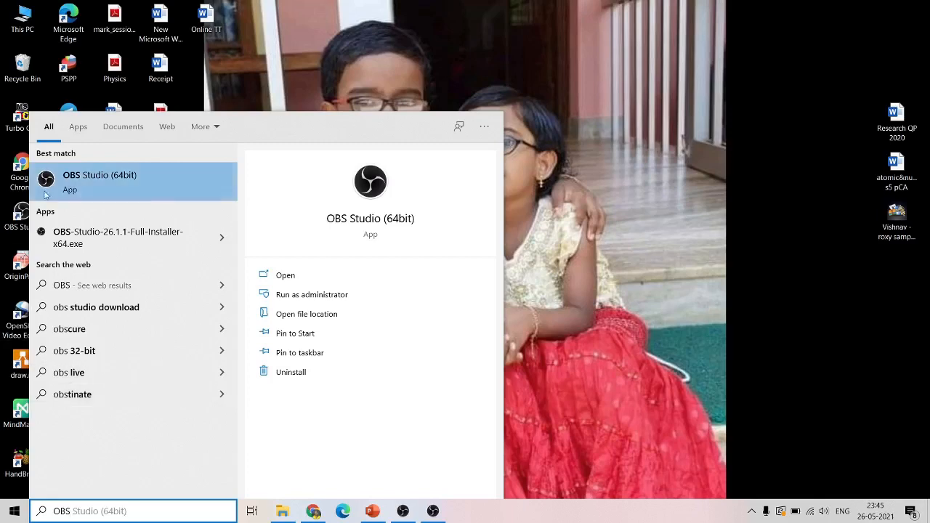
click(106, 182)
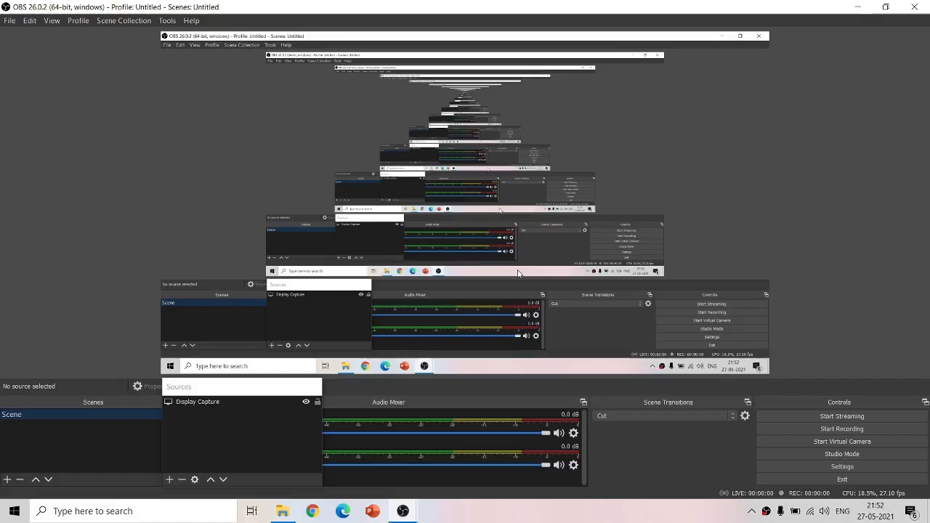
Remove the existing Display Capture source from the scene.
key(Delete)
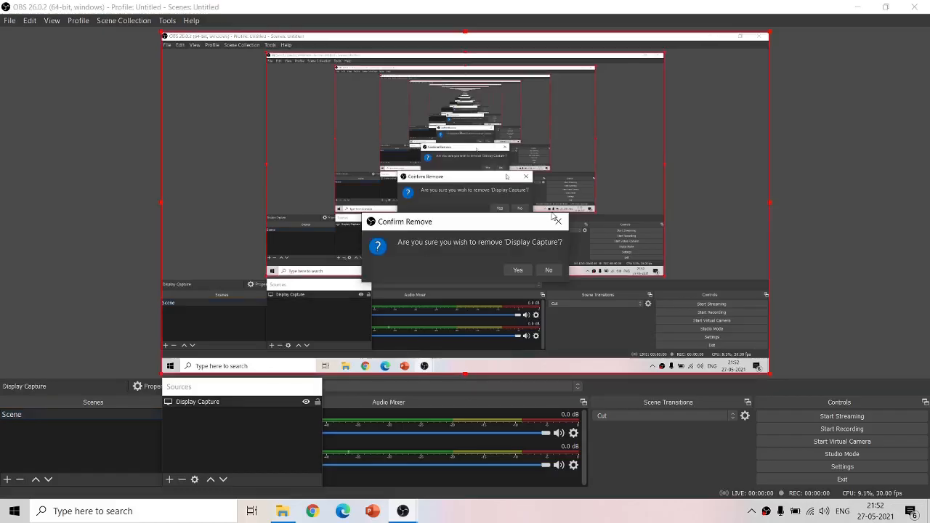
click(526, 273)
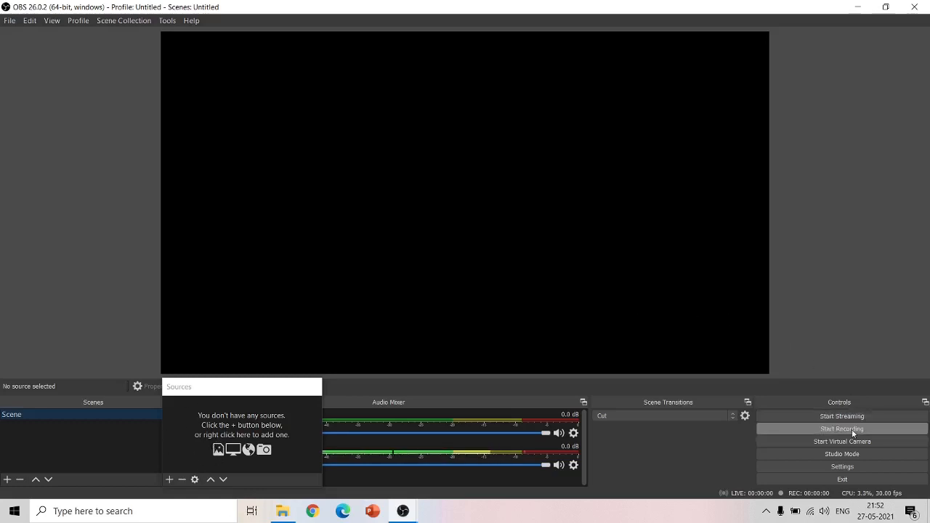
click(9, 20)
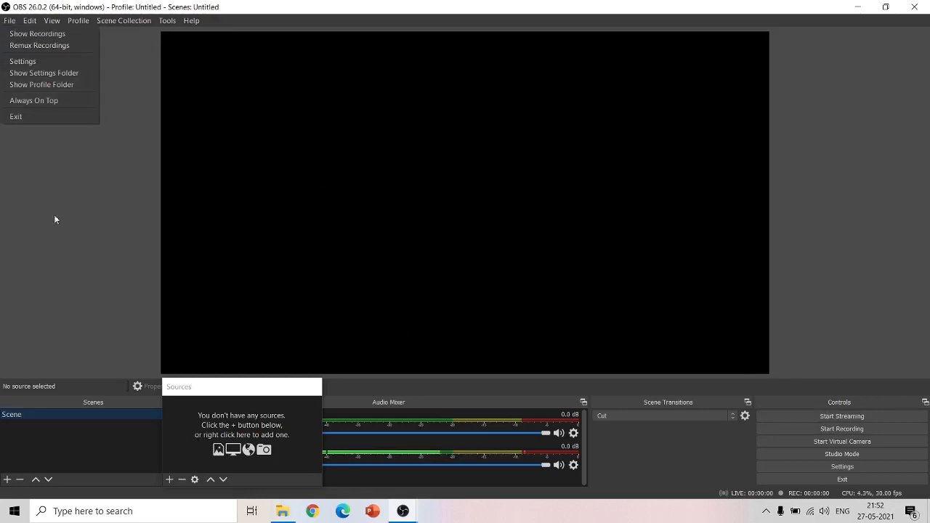
click(53, 233)
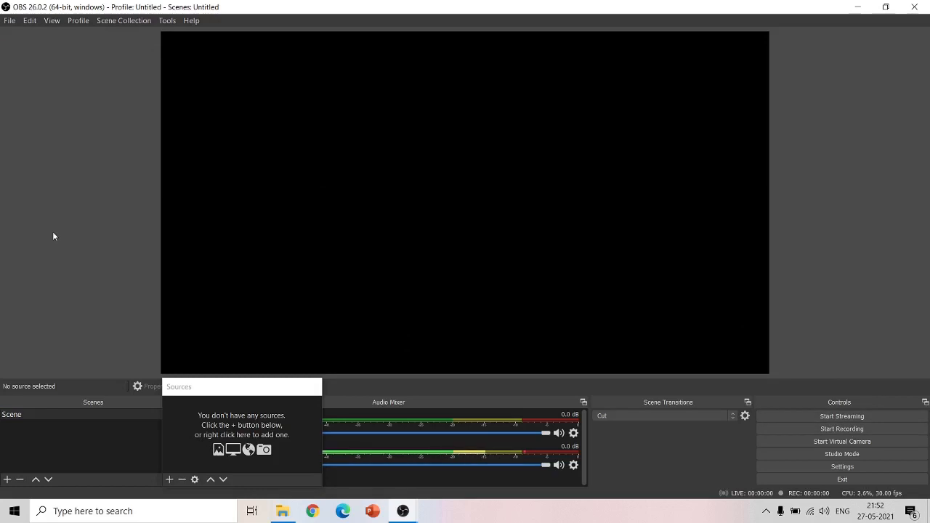
click(169, 482)
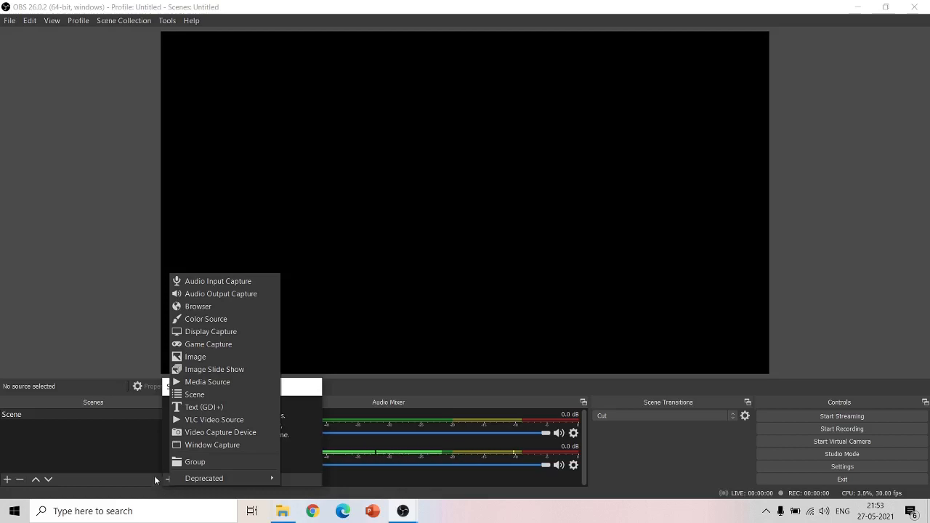
click(130, 300)
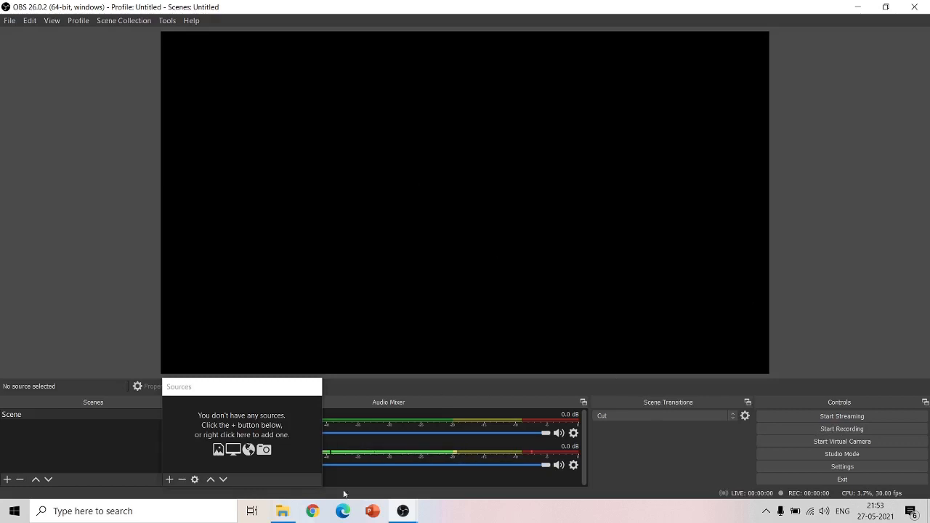
Add a new Display Capture source for Display 1 to the scene, with the cursor captured.
click(168, 480)
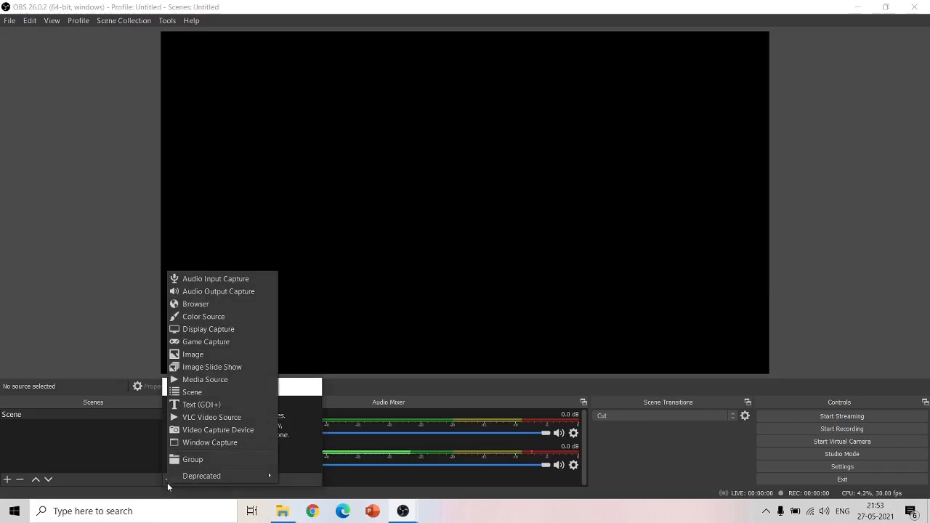
click(238, 328)
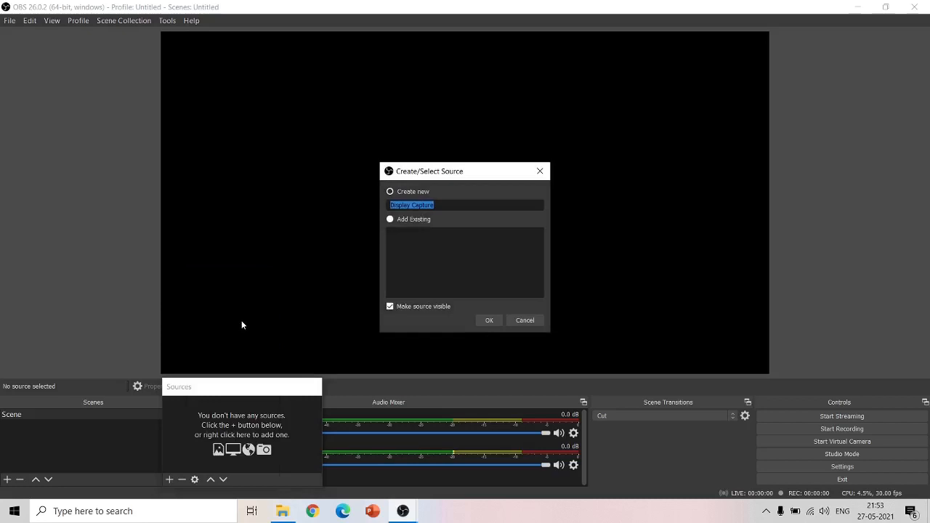
click(485, 320)
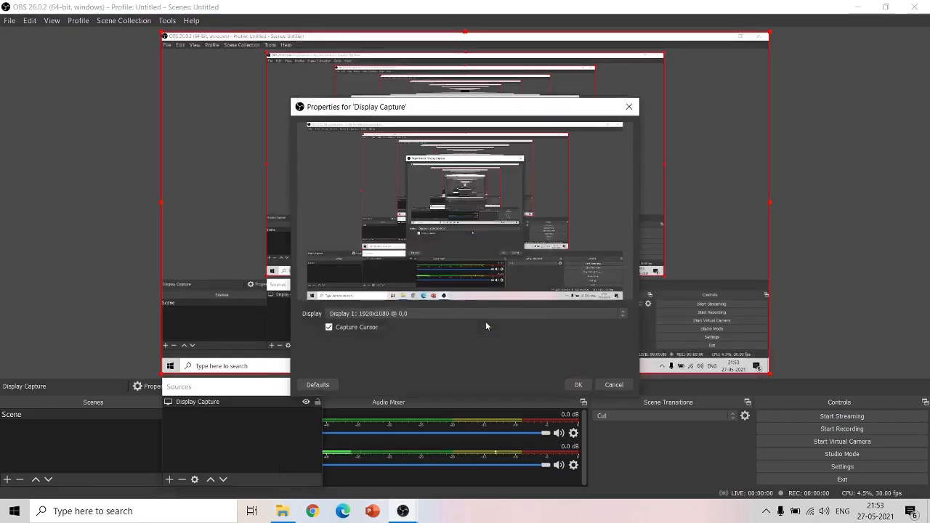
click(579, 385)
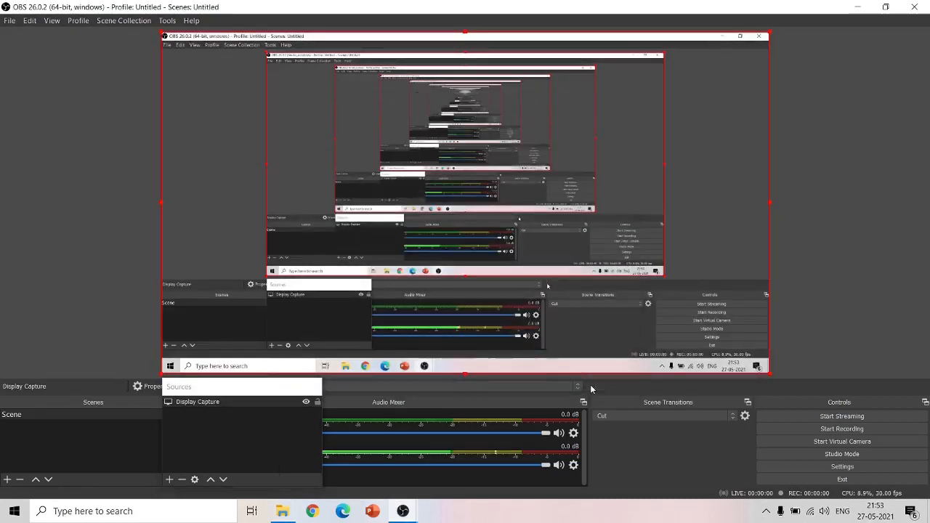
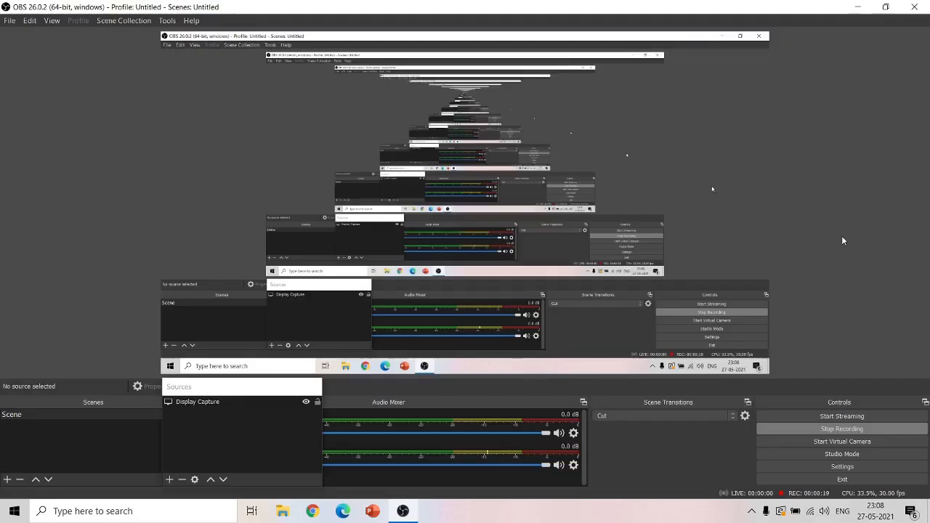
Add a new Video Capture Device source that uses the Integrated Camera with its default settings.
click(841, 235)
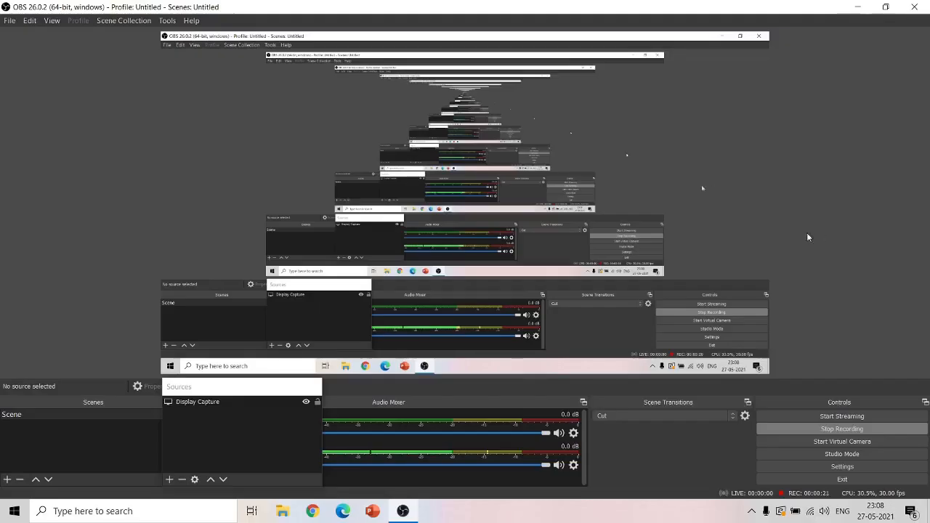
click(169, 479)
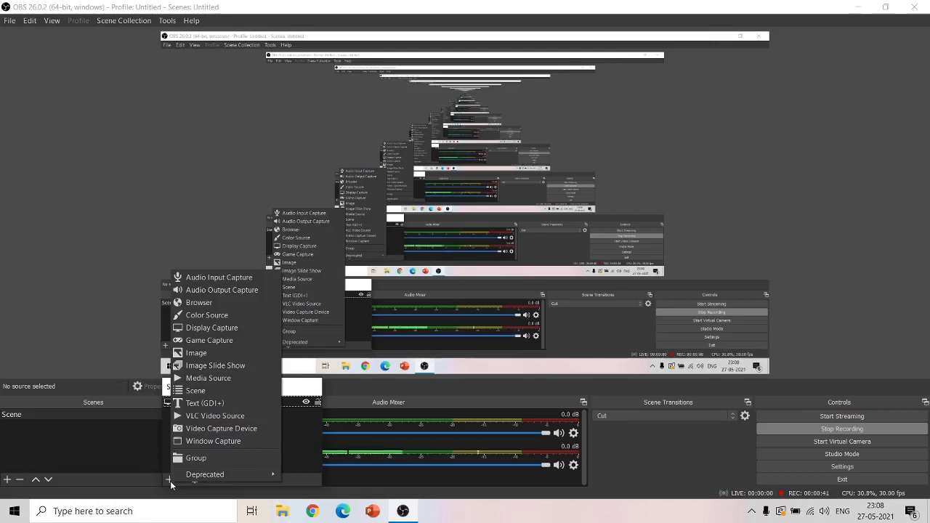
click(208, 427)
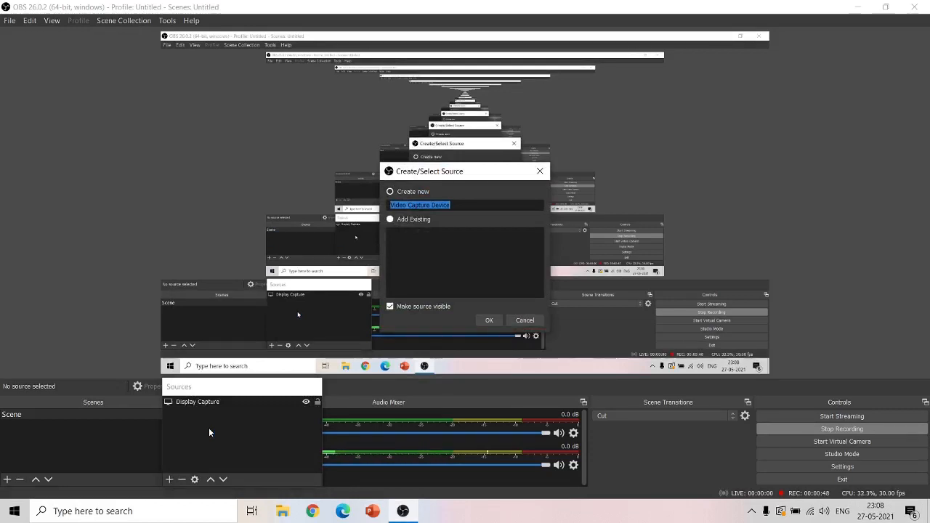
click(493, 320)
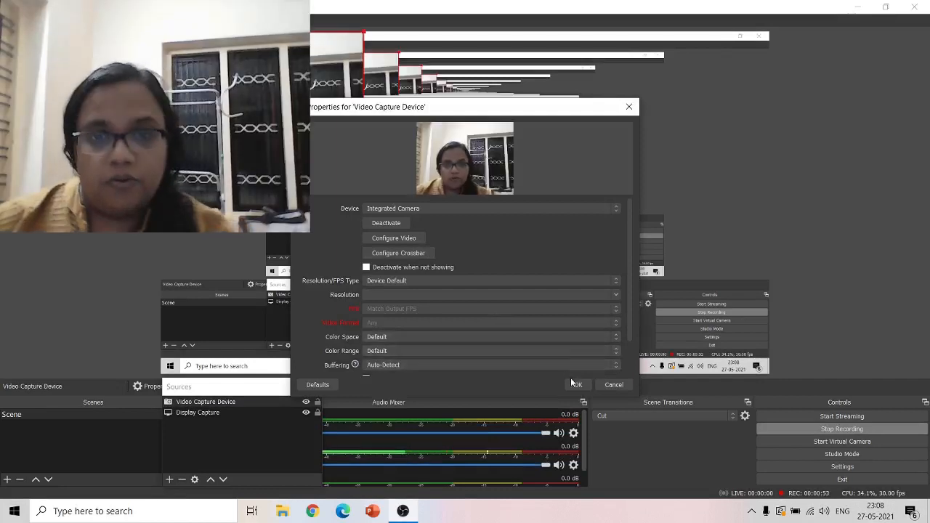
click(574, 384)
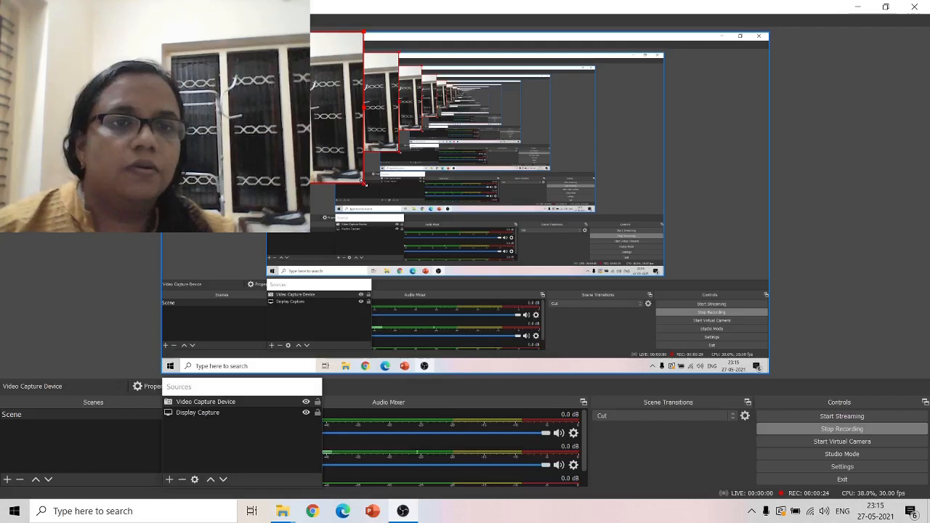
Shrink the webcam source to about 15% of the canvas width and place it near the canvas's upper-right corner.
drag(363, 183, 263, 106)
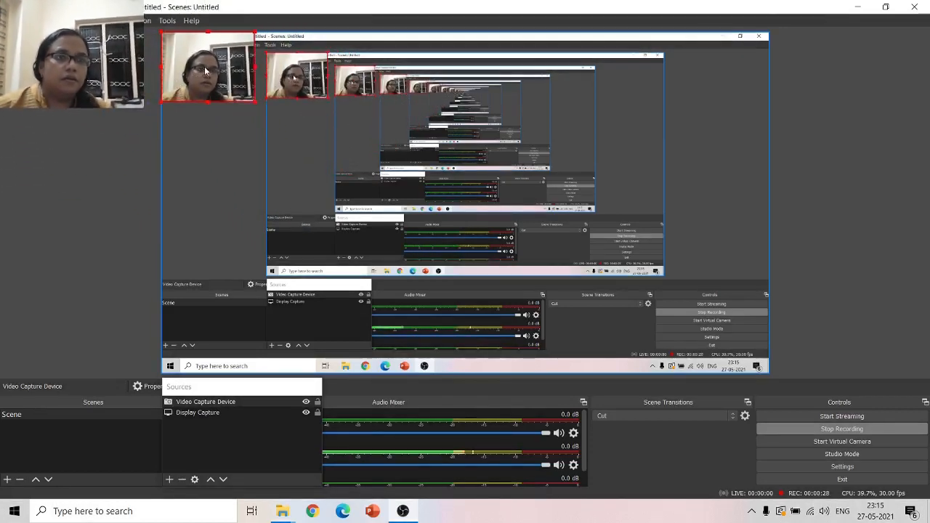
drag(225, 73, 720, 93)
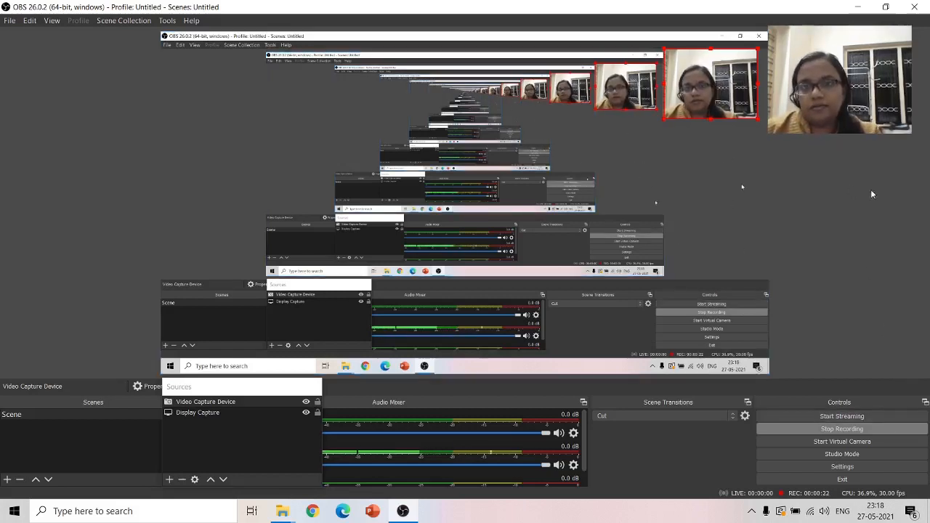
Minimise OBS and the Videos folder, and open the Transducers presentation from the desktop in PowerPoint.
click(859, 8)
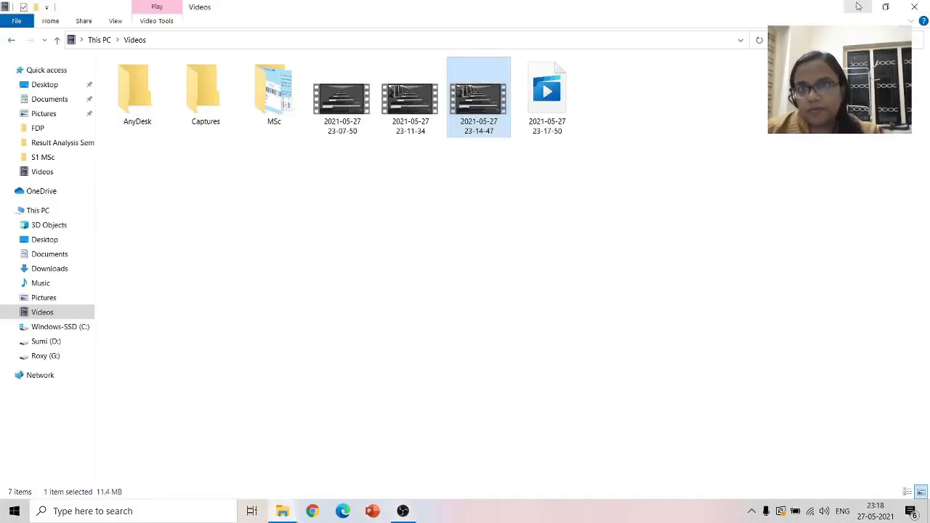
click(856, 5)
double_click(820, 273)
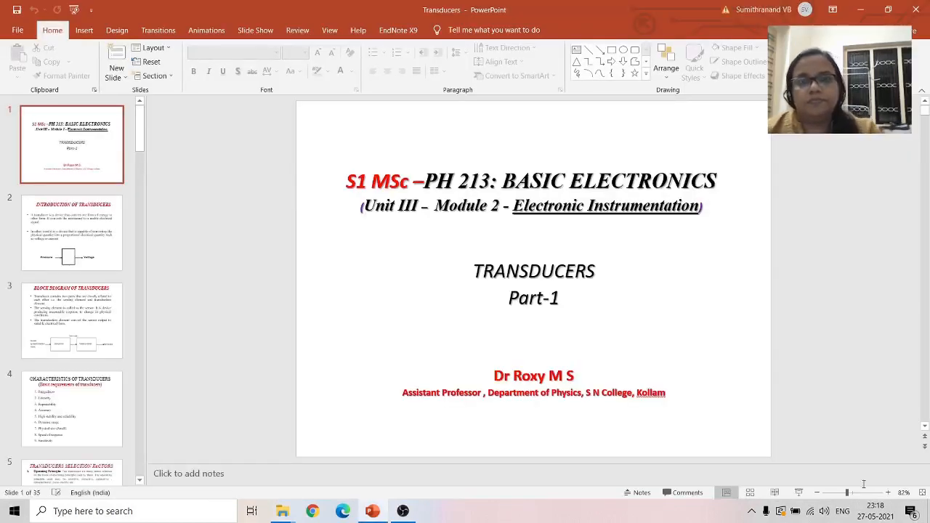
Run the slide show from the title slide through to the Piezoelectric Transducer slide, and end the show.
click(799, 492)
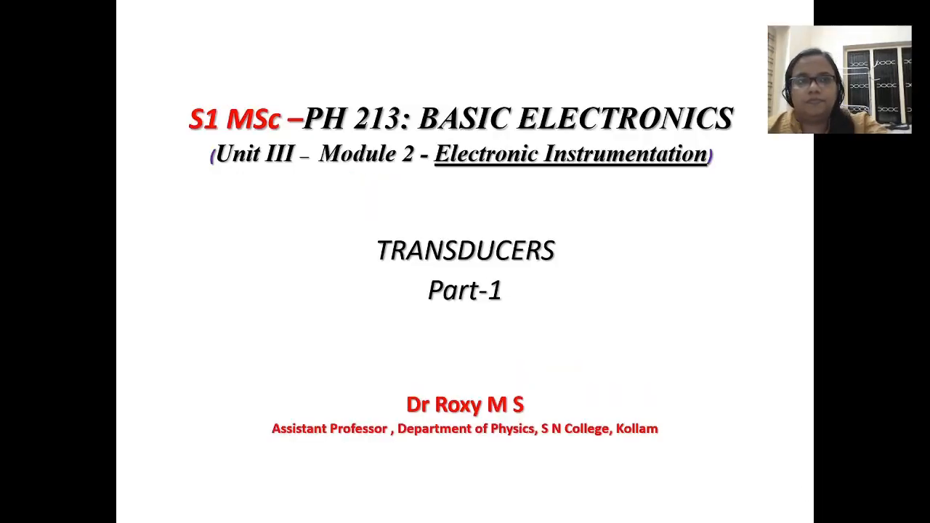
key(Right)
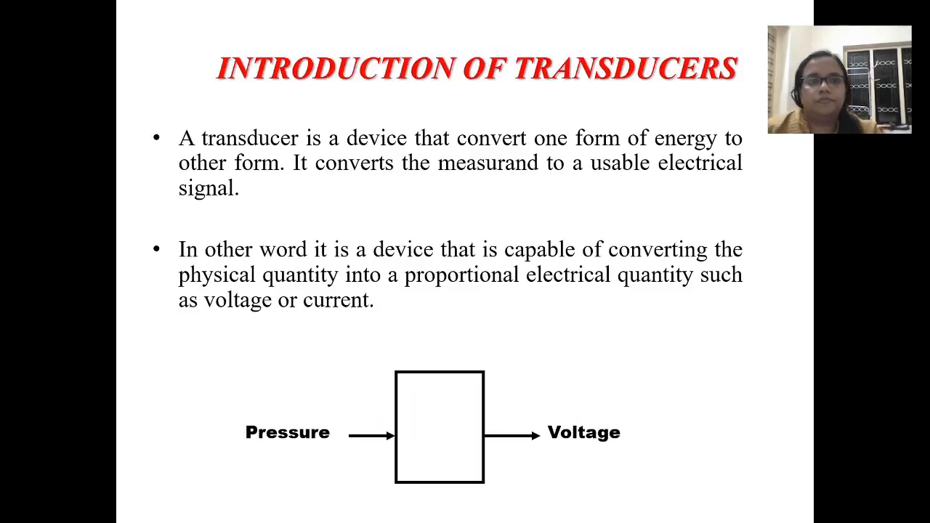
key(Right)
key(Right)
key(Right)
key(Right)
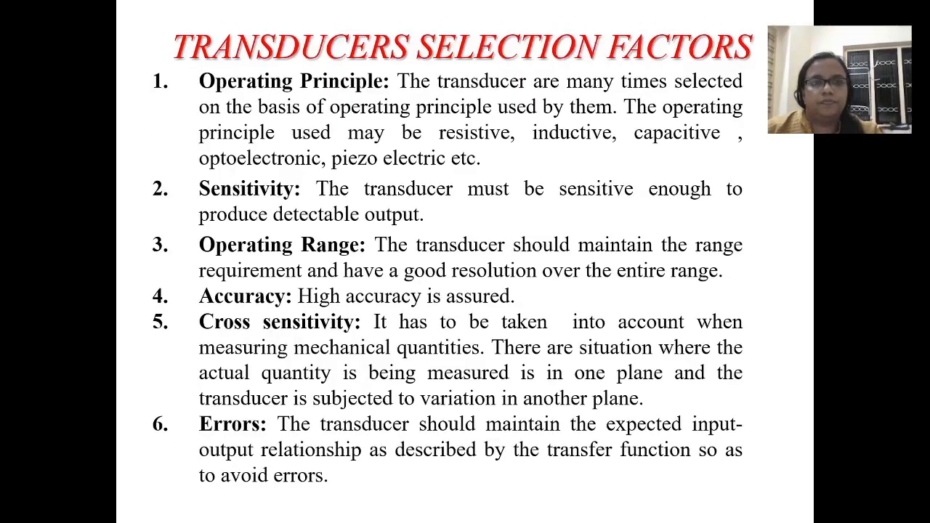
key(Right)
key(Right)
key(Right)
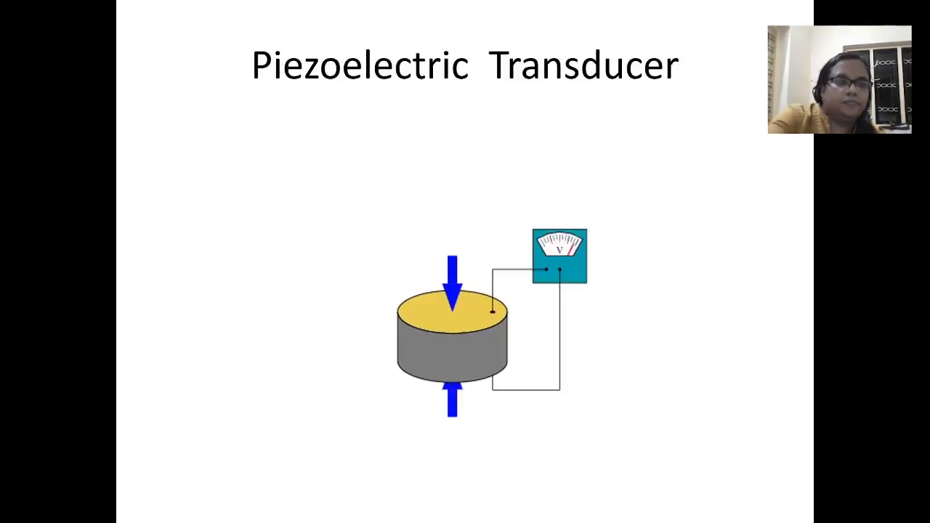
key(Escape)
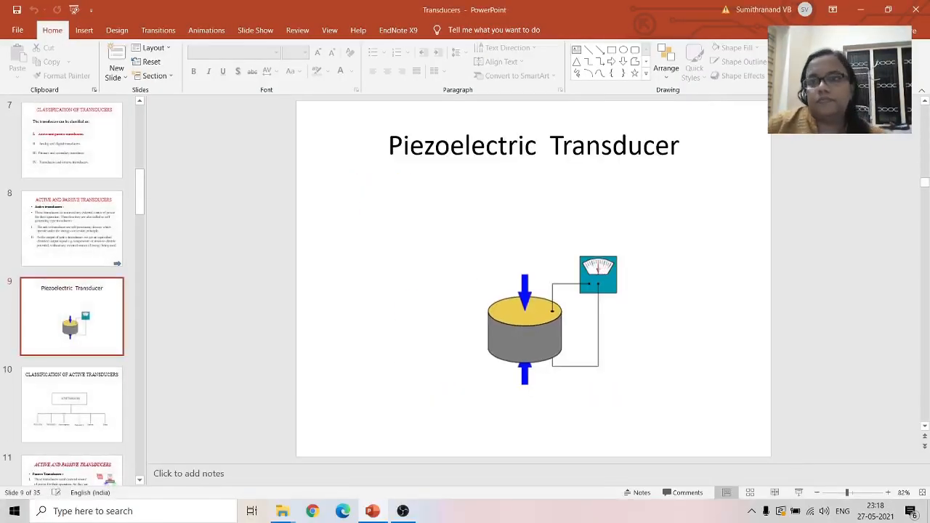
Show the desktop and switch back to OBS Studio.
key(super+d)
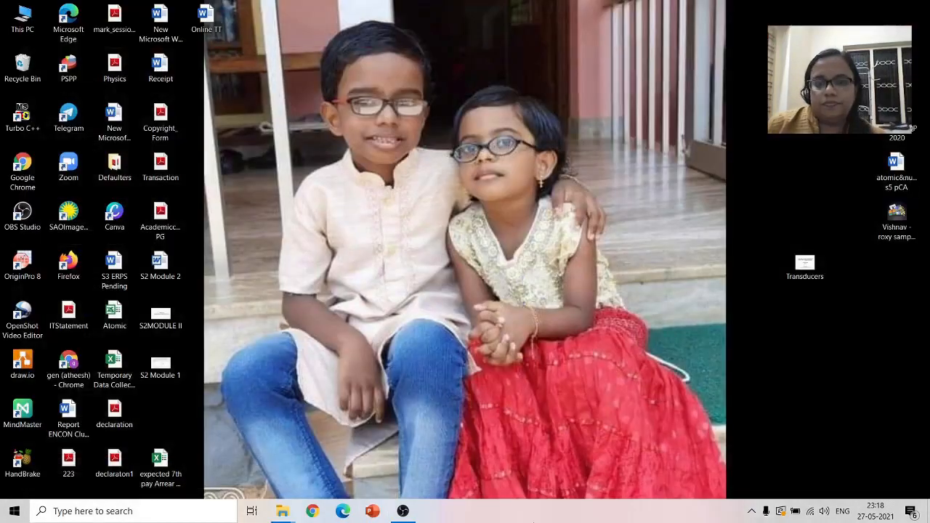
click(403, 511)
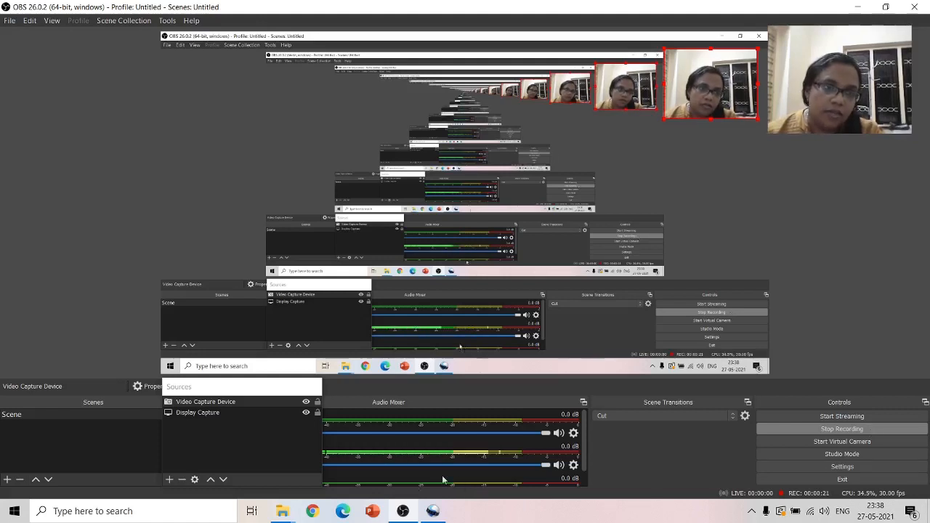
Remove the Video Capture Device source from the scene.
click(248, 404)
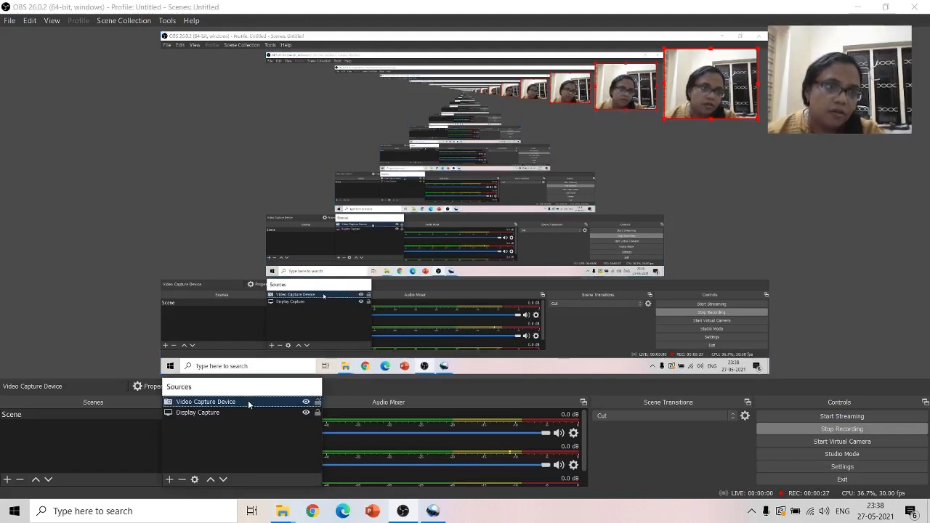
click(181, 480)
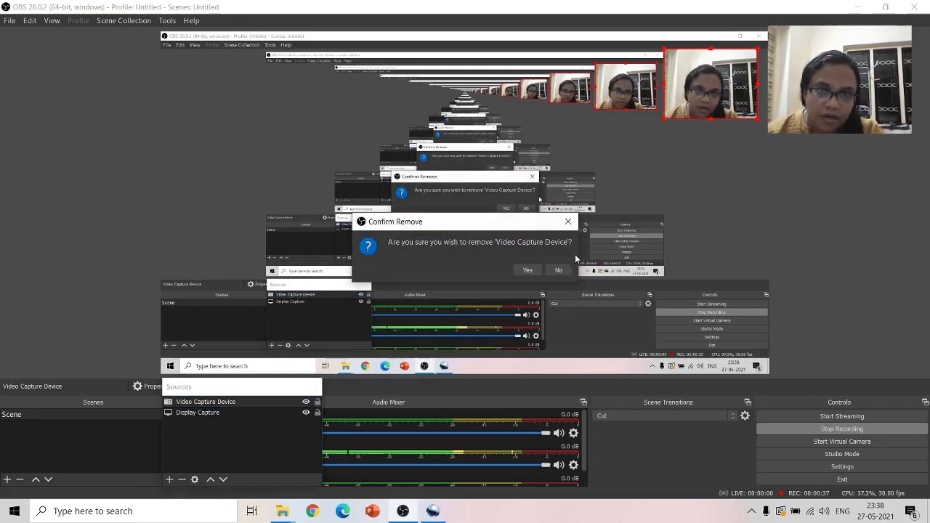
click(528, 270)
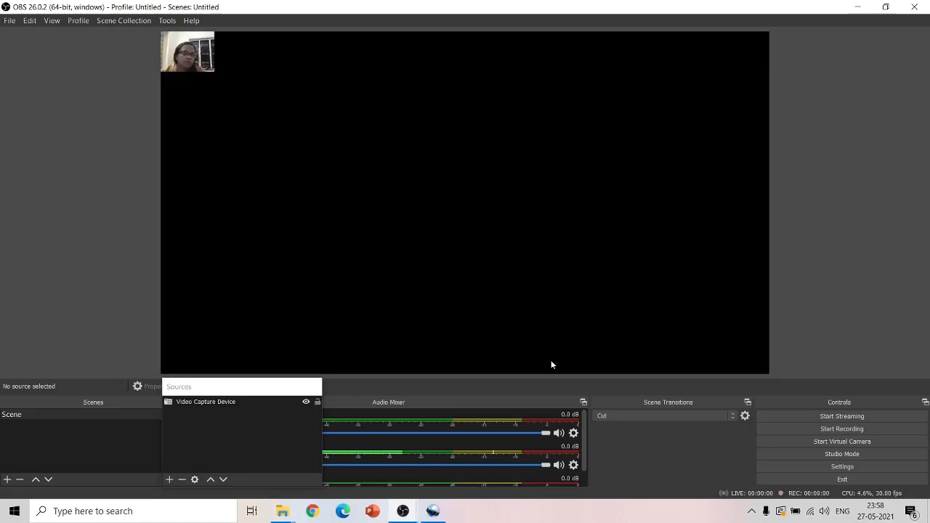
Add a new Image source to the scene using the 32A9053-scaled picture from the desktop.
click(169, 481)
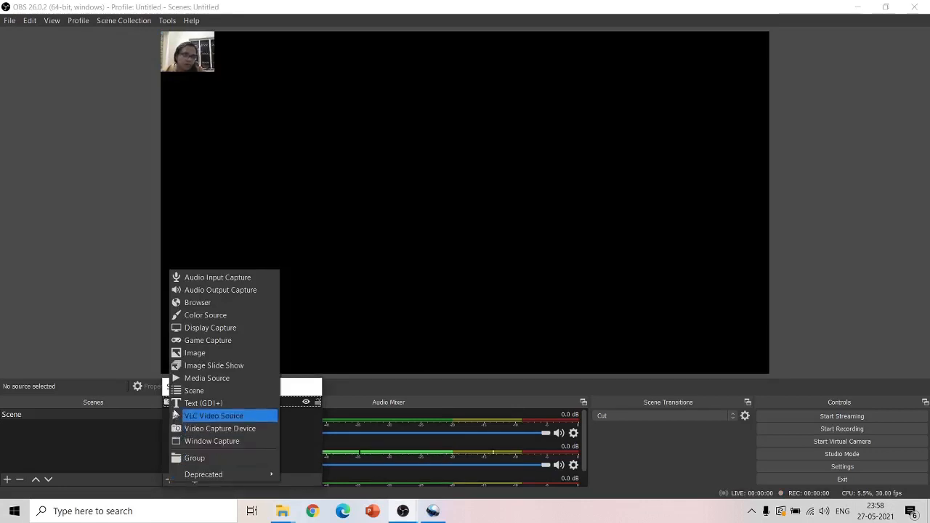
click(180, 354)
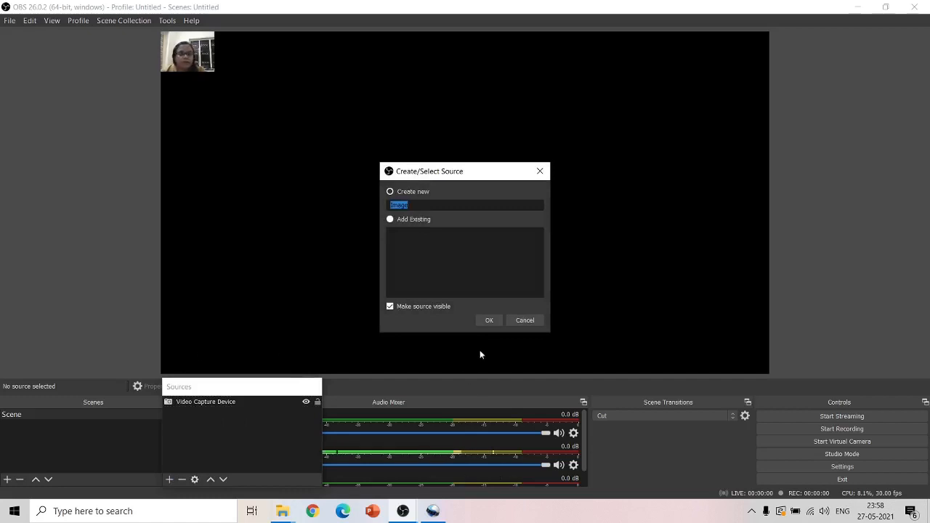
click(478, 323)
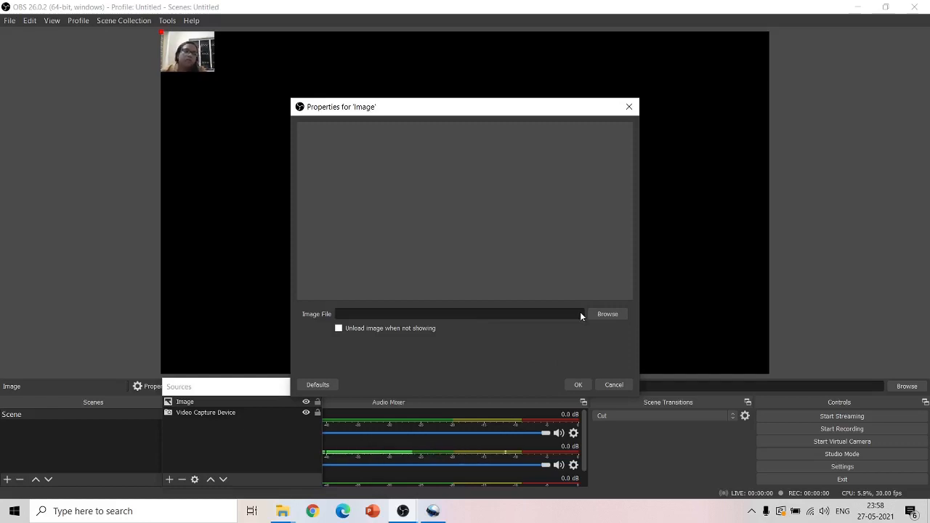
click(624, 314)
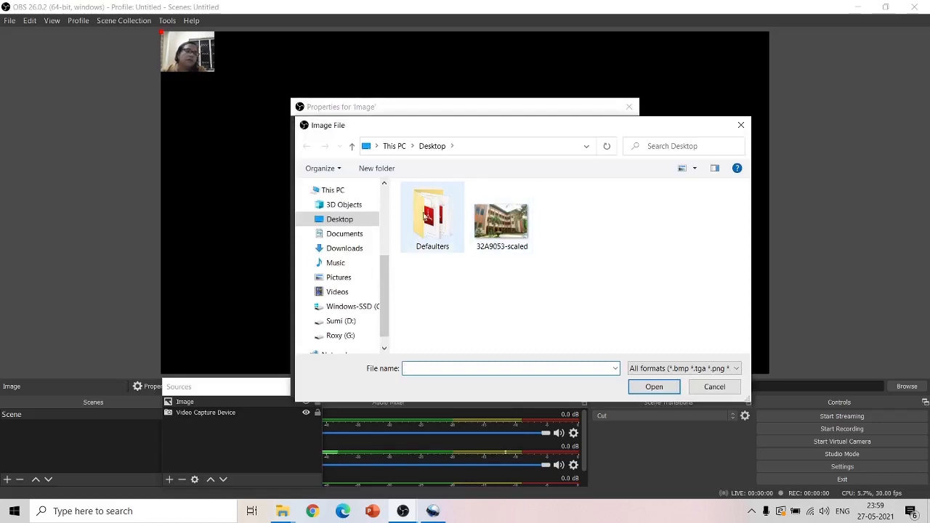
click(501, 218)
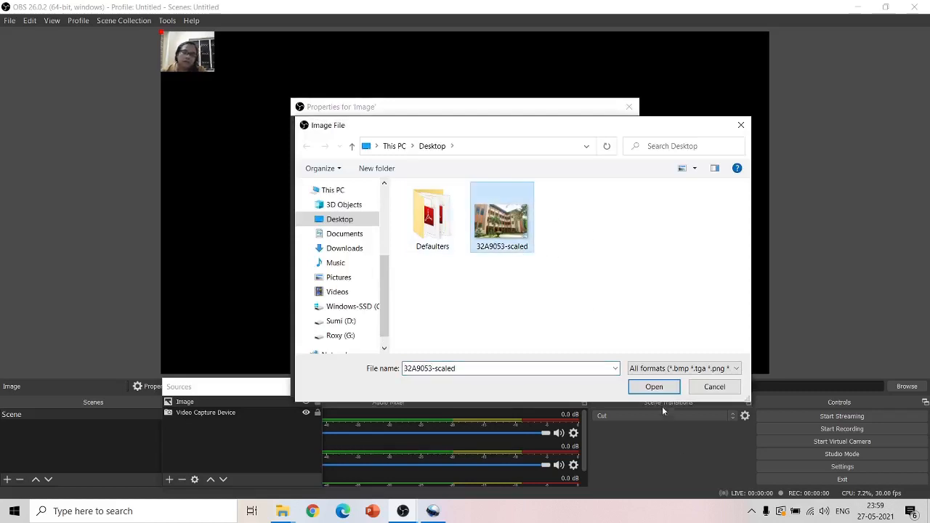
click(653, 387)
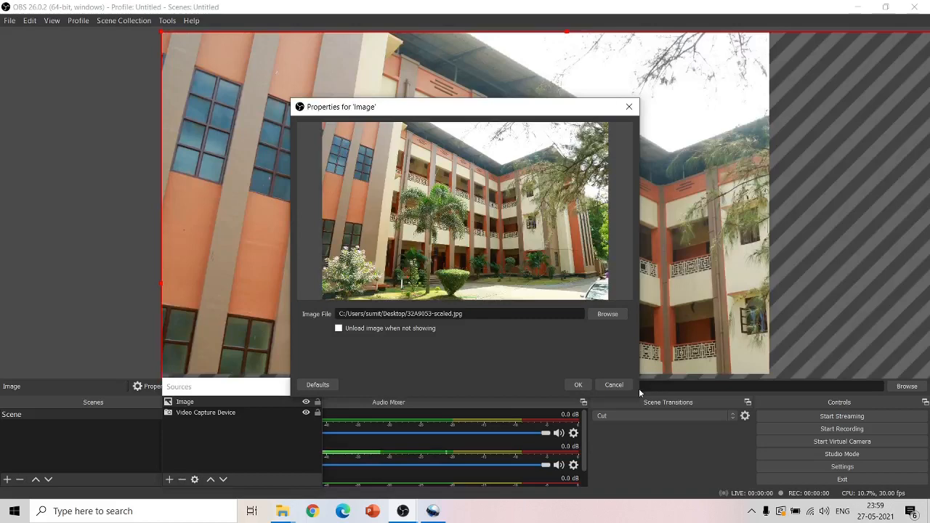
click(580, 384)
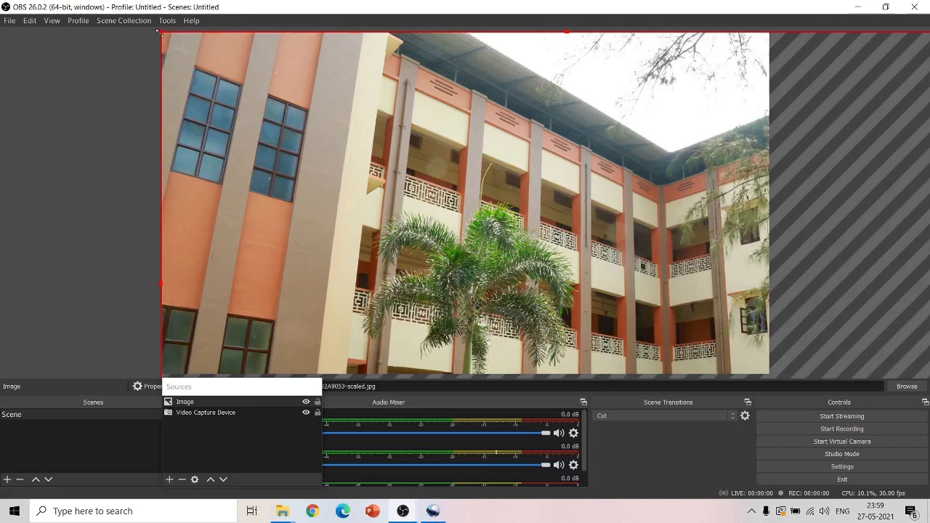
Shrink the building image to about 80% of the canvas width and place it within the canvas beside the webcam picture.
drag(160, 33, 359, 155)
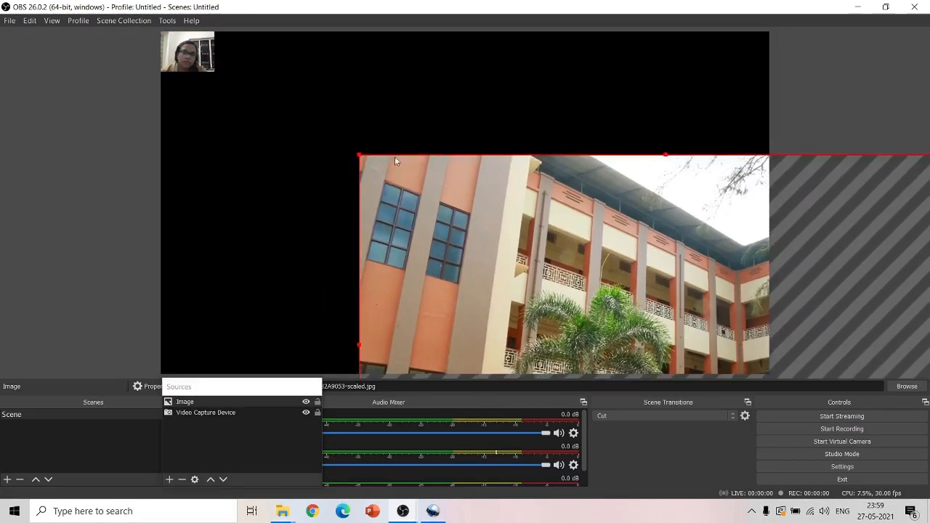
drag(520, 221, 382, 125)
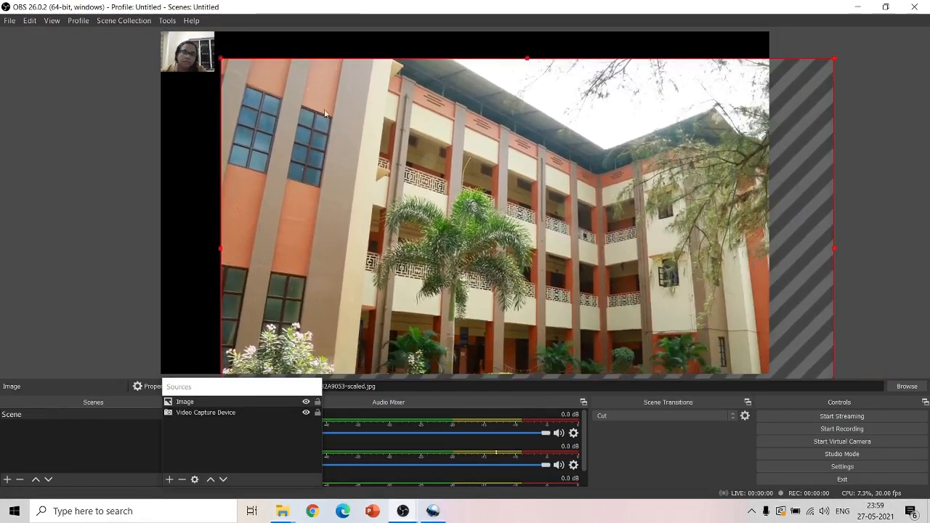
drag(219, 58, 351, 138)
drag(609, 229, 516, 135)
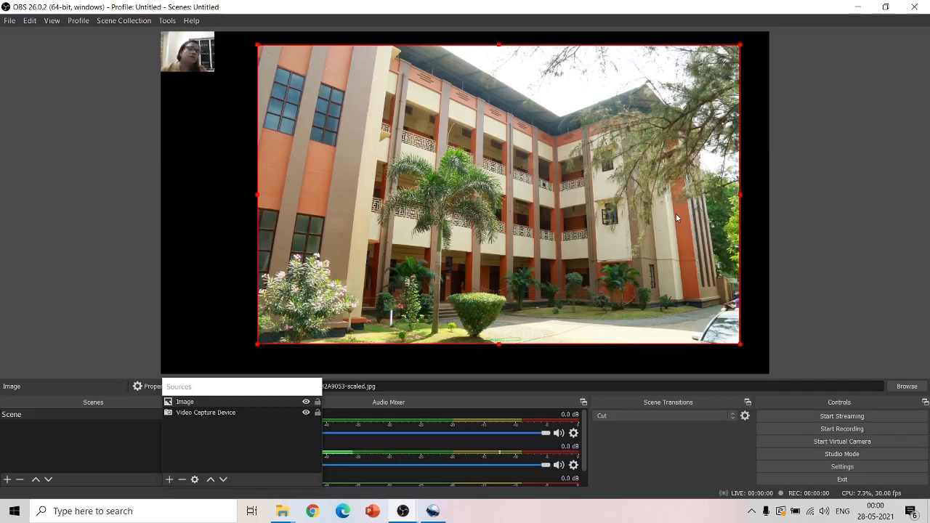
Remove the webcam source so that the scene contains only the Image source.
click(227, 412)
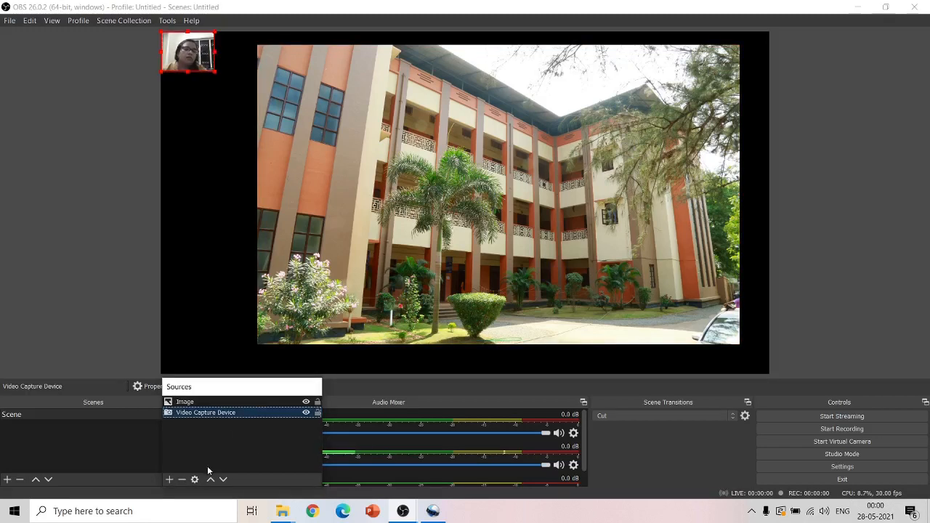
click(181, 479)
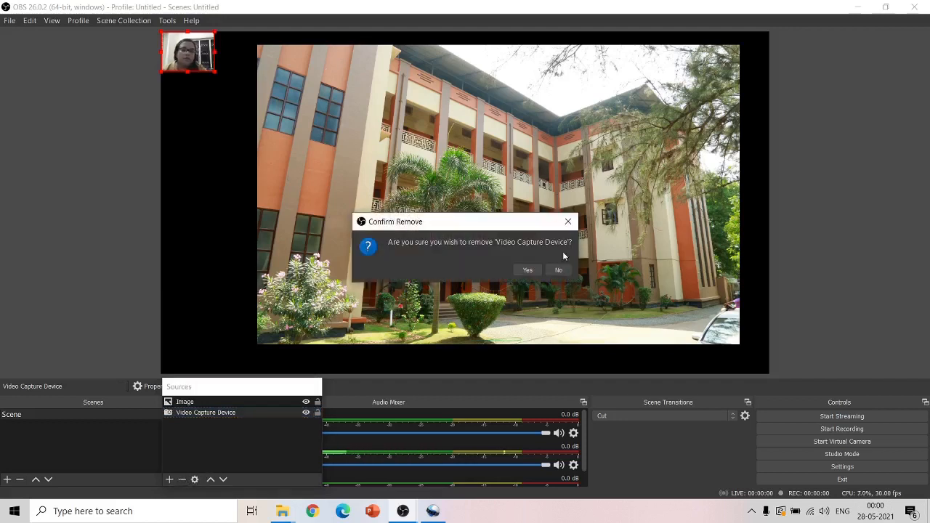
click(528, 270)
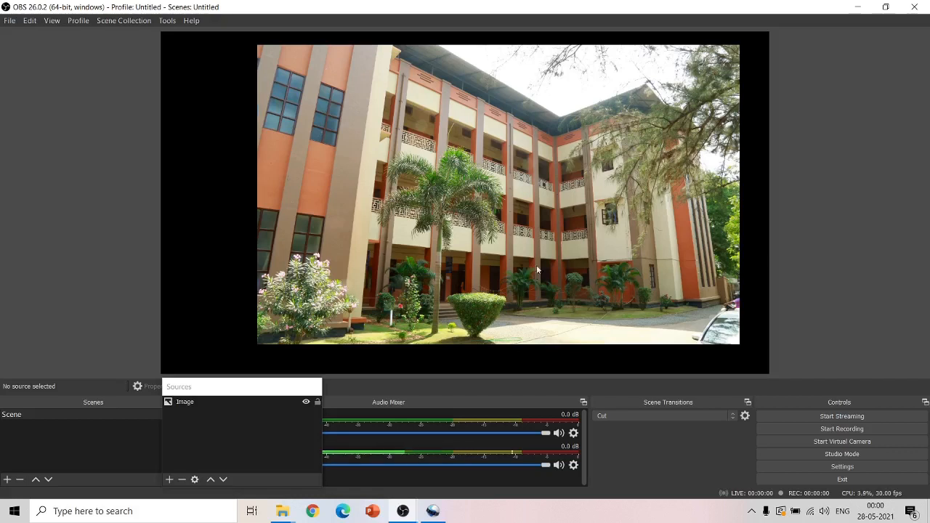
Enlarge the building image from its edges and corners until it spans the full canvas width and covers the black background.
click(535, 267)
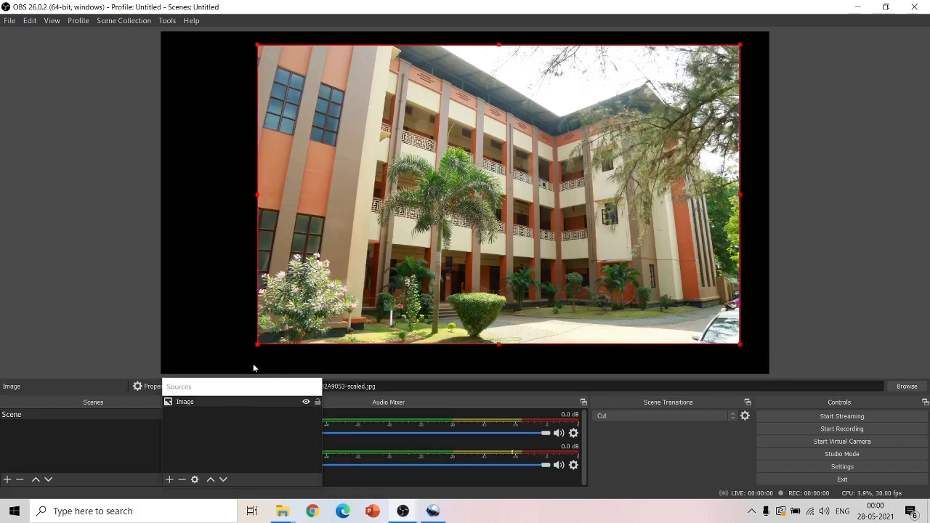
drag(257, 343, 211, 366)
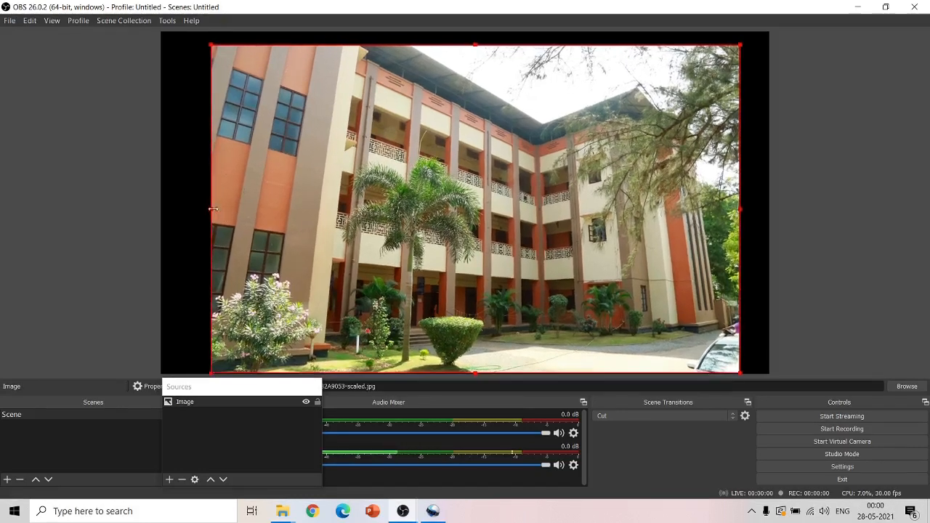
drag(211, 182, 169, 177)
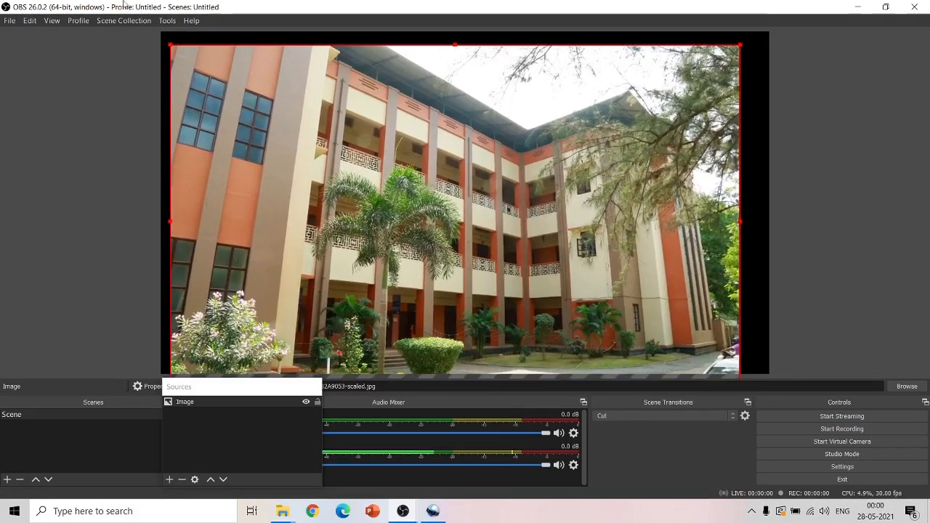
drag(168, 40, 151, 32)
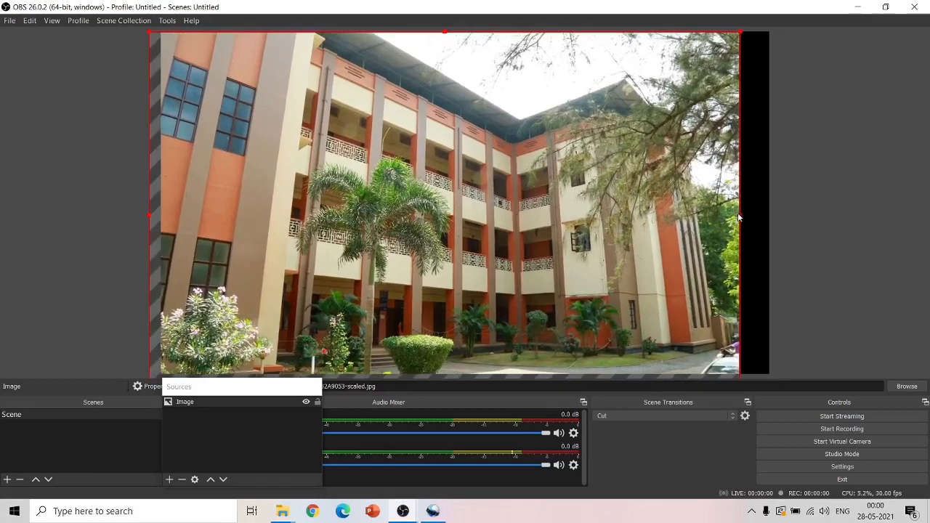
drag(741, 216, 769, 218)
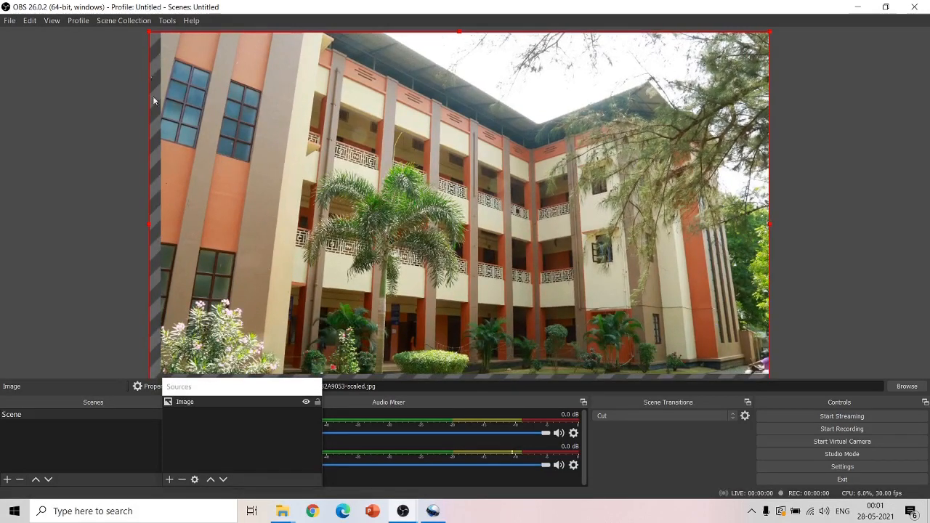
drag(152, 225, 162, 228)
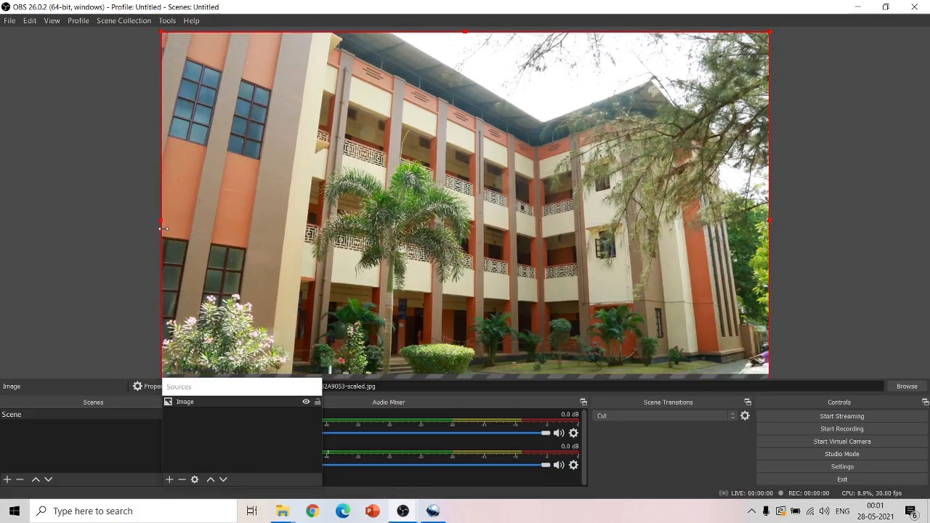
Record the image scene, stop the recording, and look for the command that shows the saved recordings.
click(848, 432)
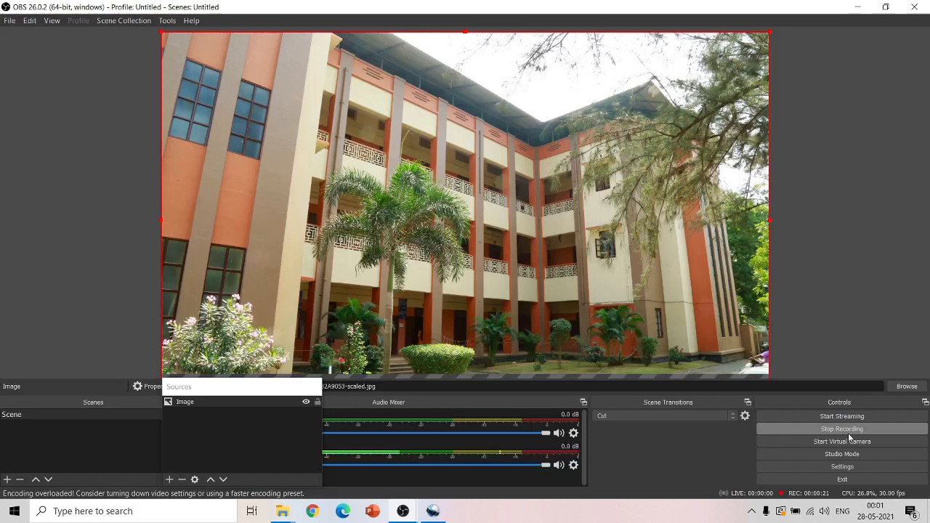
click(842, 433)
click(52, 115)
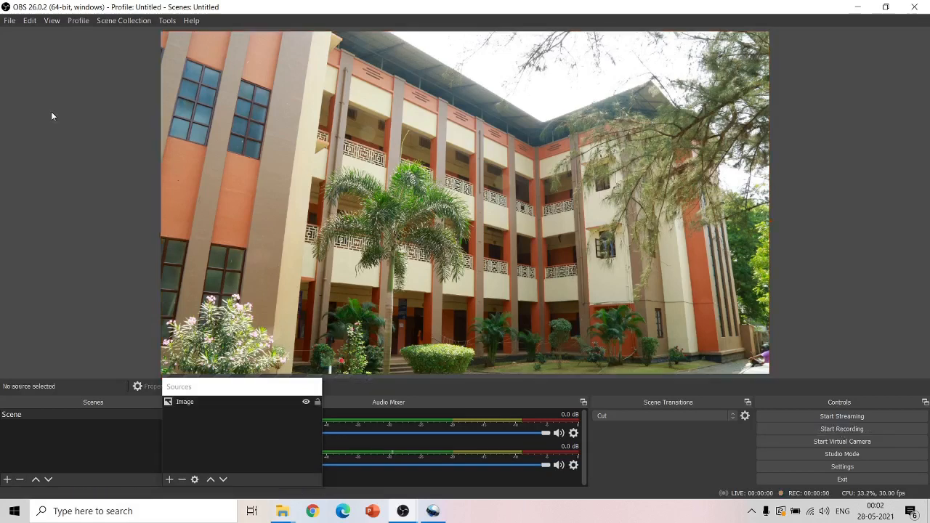
click(10, 21)
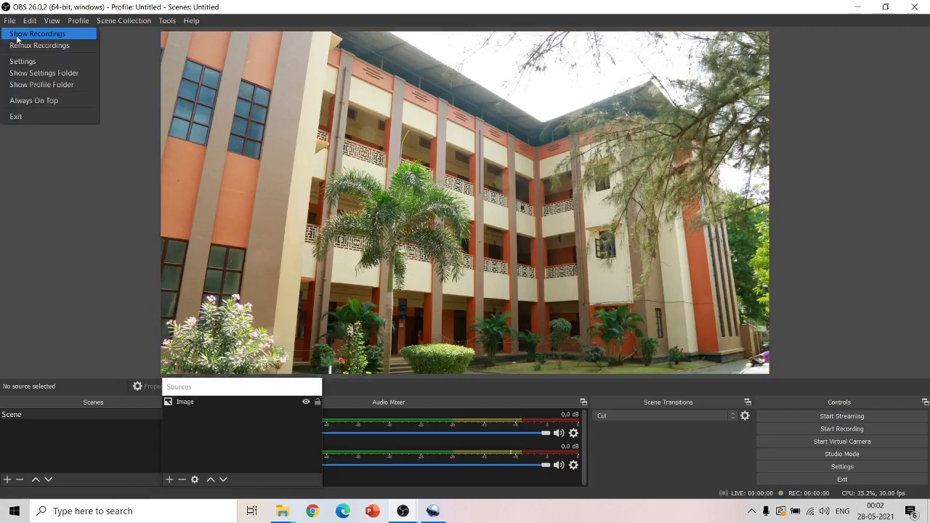
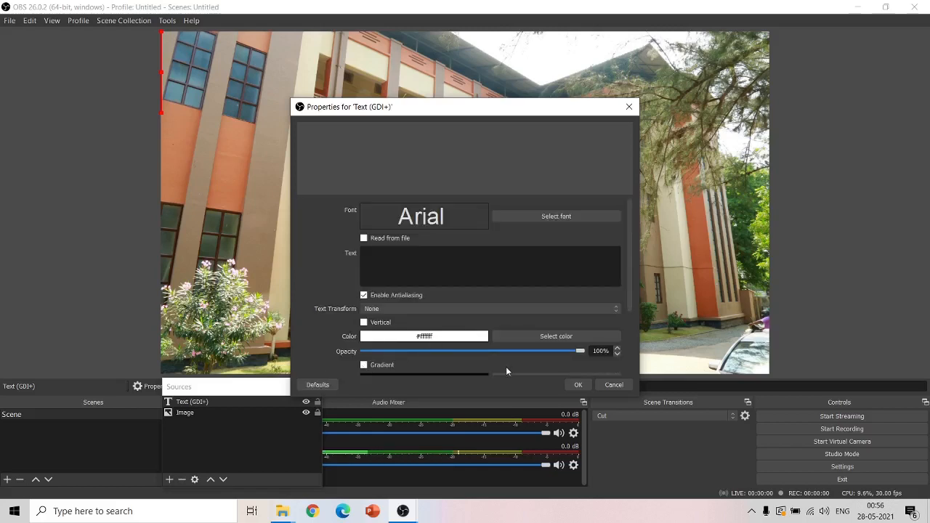
Set the colour of the new Text (GDI+) source to bright green, #55ff00.
click(552, 337)
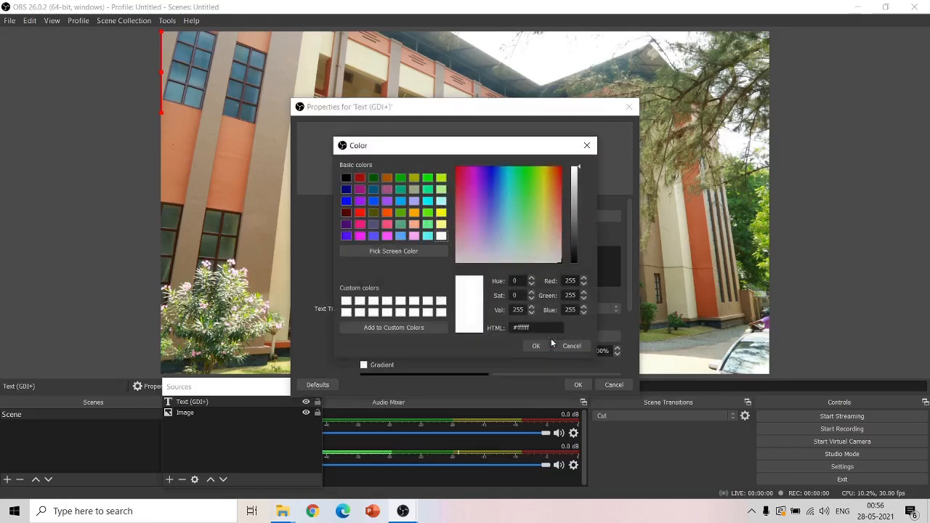
click(427, 215)
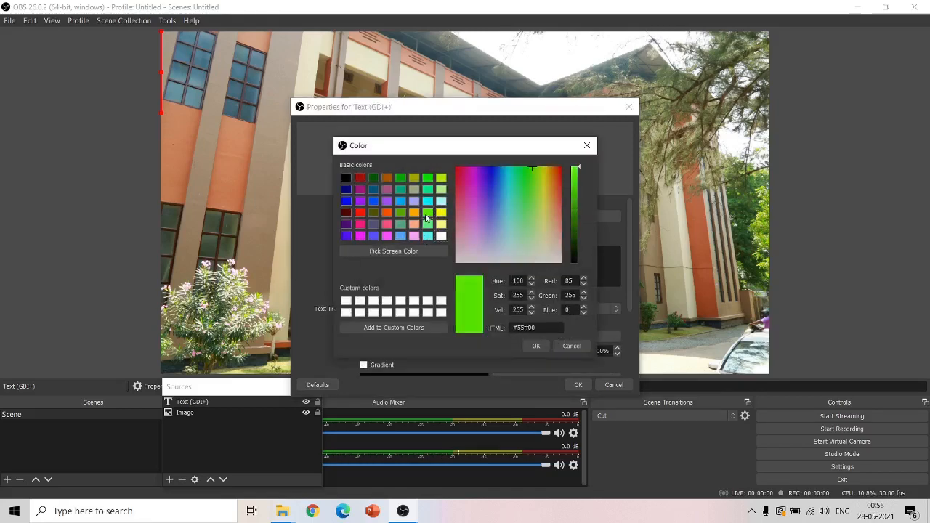
click(535, 347)
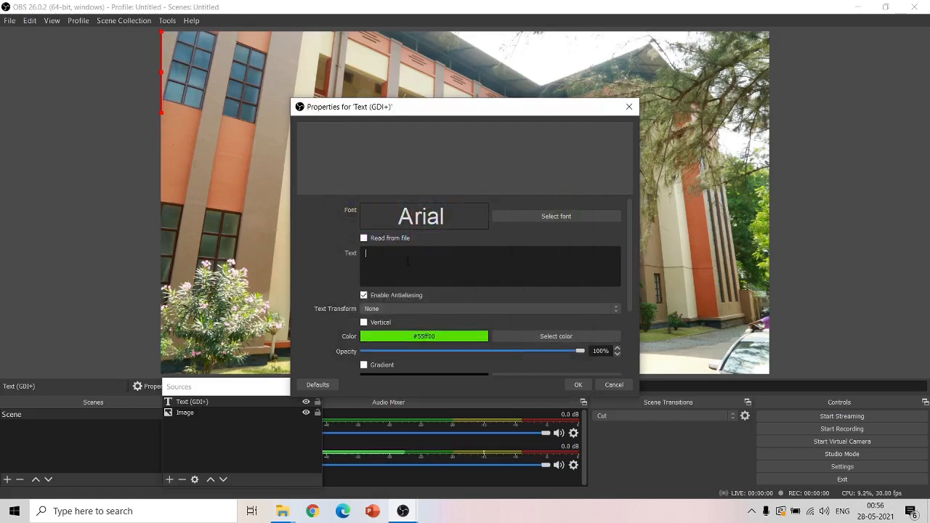
Enter "s n college kollam....." as the content of the Text (GDI+) source.
click(407, 260)
text(s)
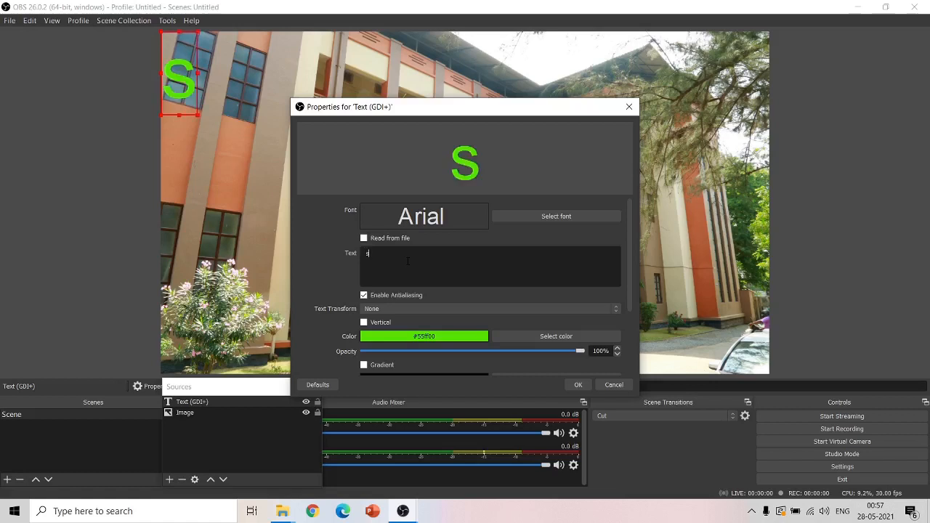
text( n)
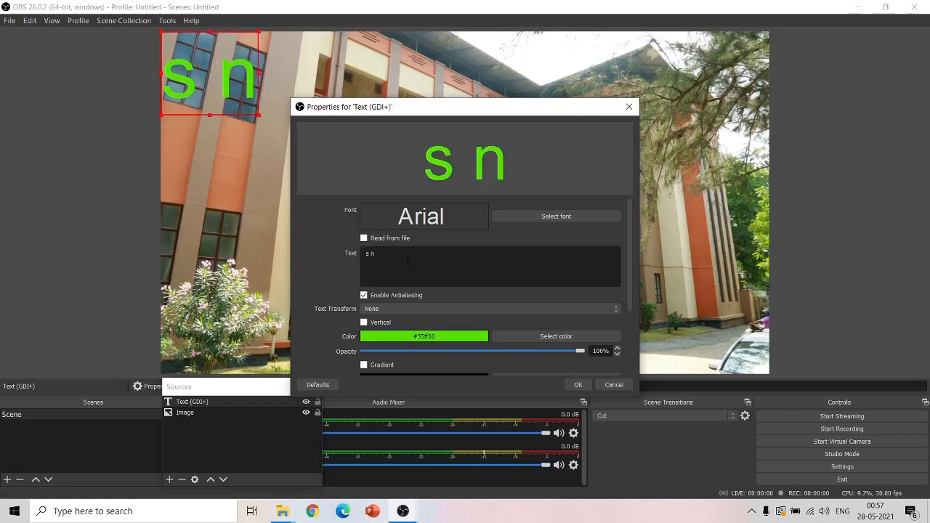
text( co)
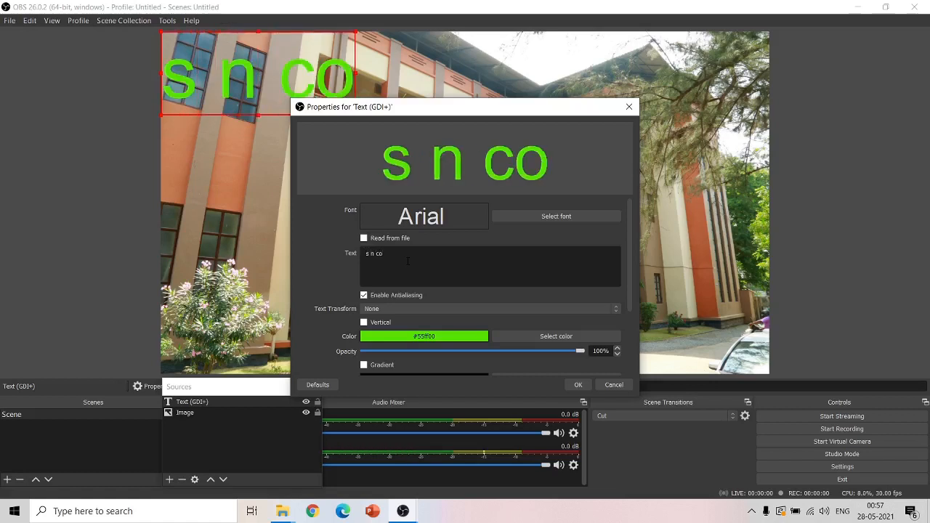
text(llege)
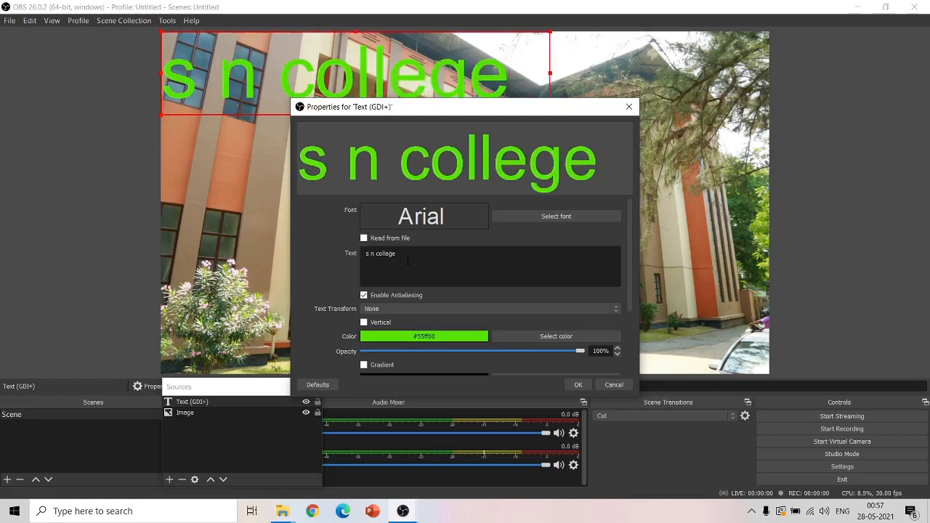
text(  koll)
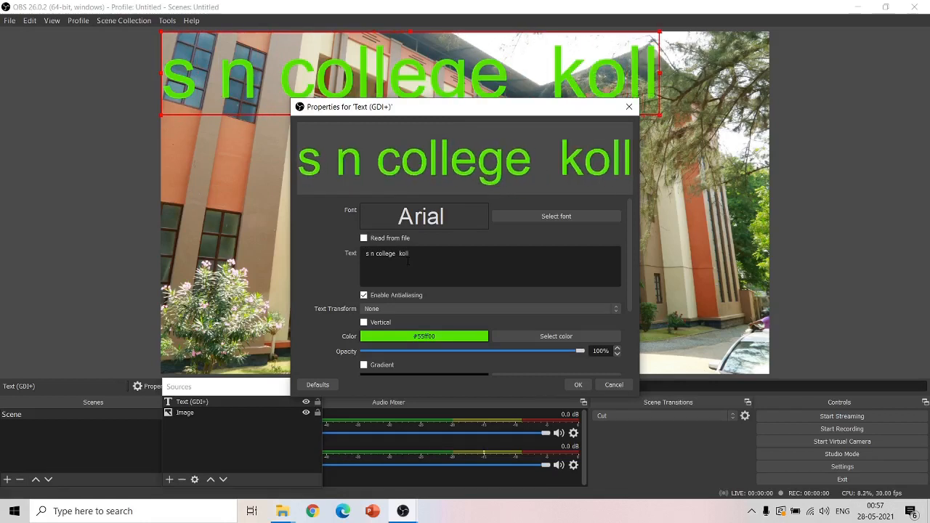
text(am.....)
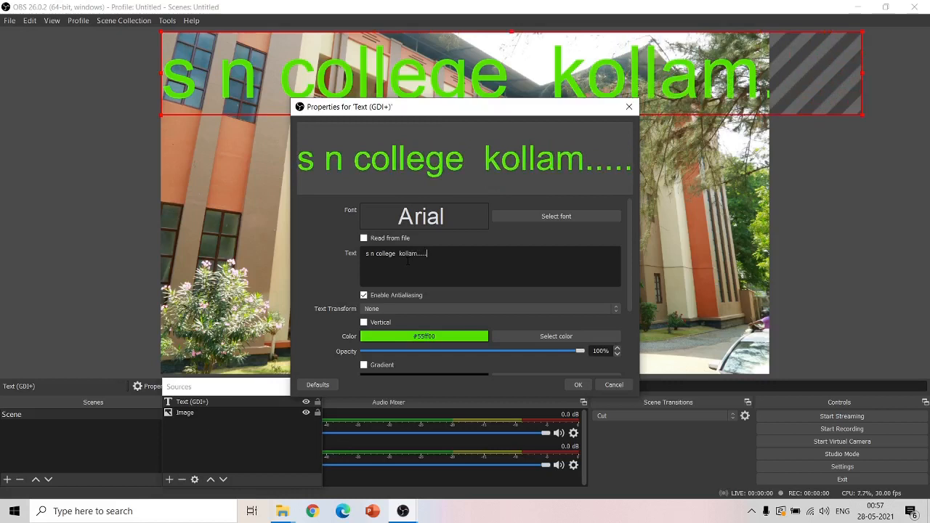
Set the font of the Text (GDI+) source to Agency FB, Bold, size 72.
click(546, 218)
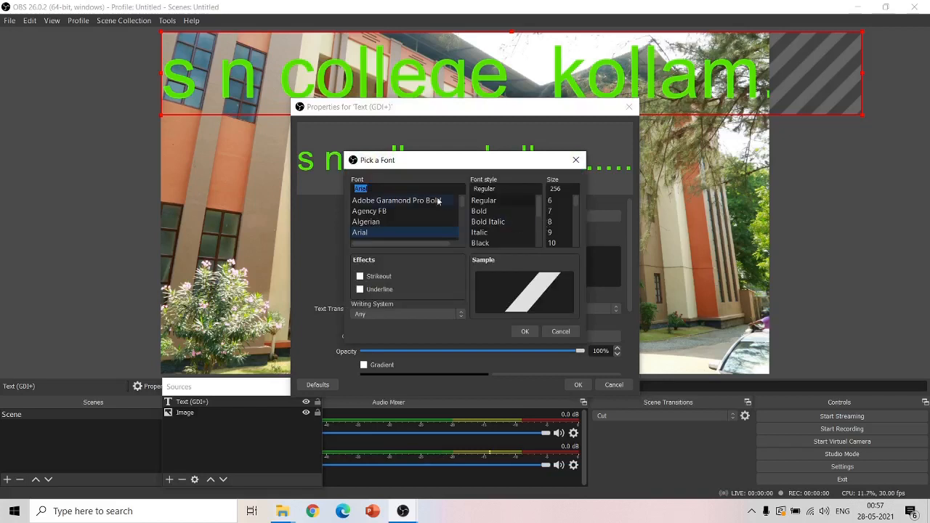
click(400, 211)
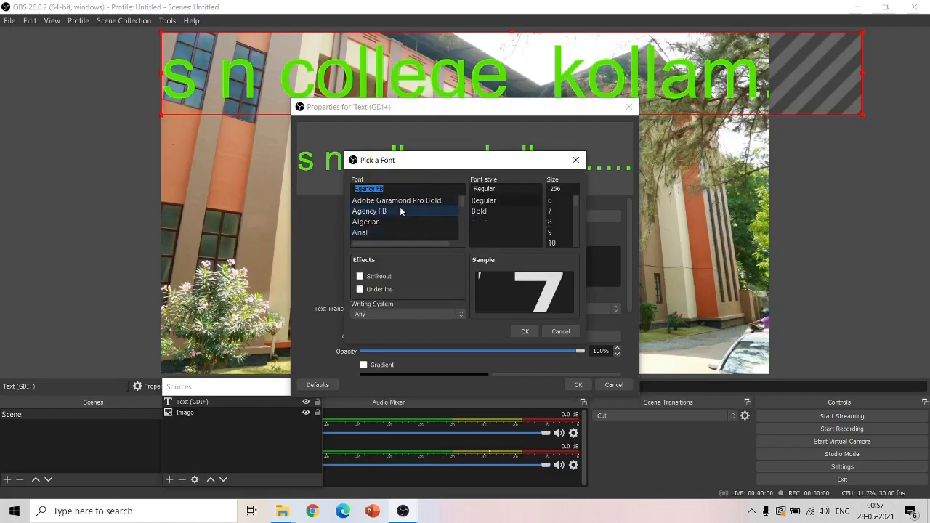
click(492, 211)
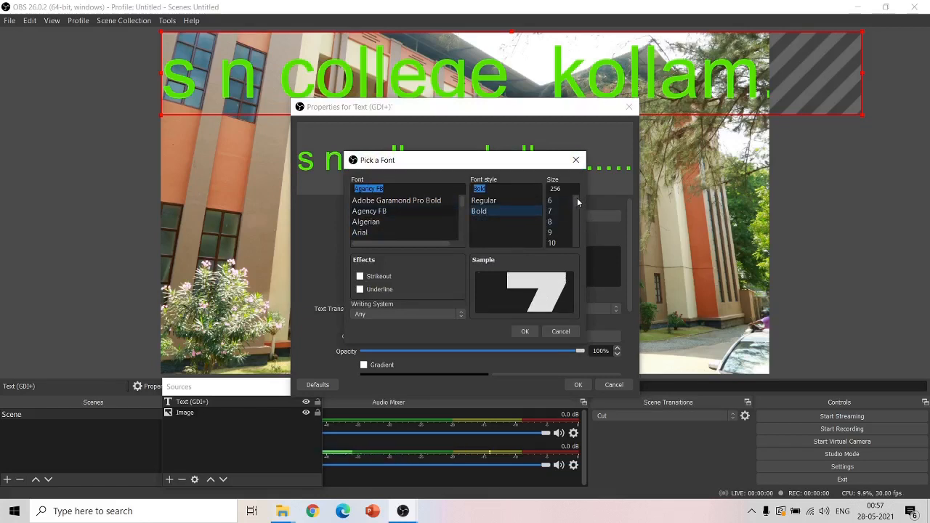
click(579, 212)
click(561, 236)
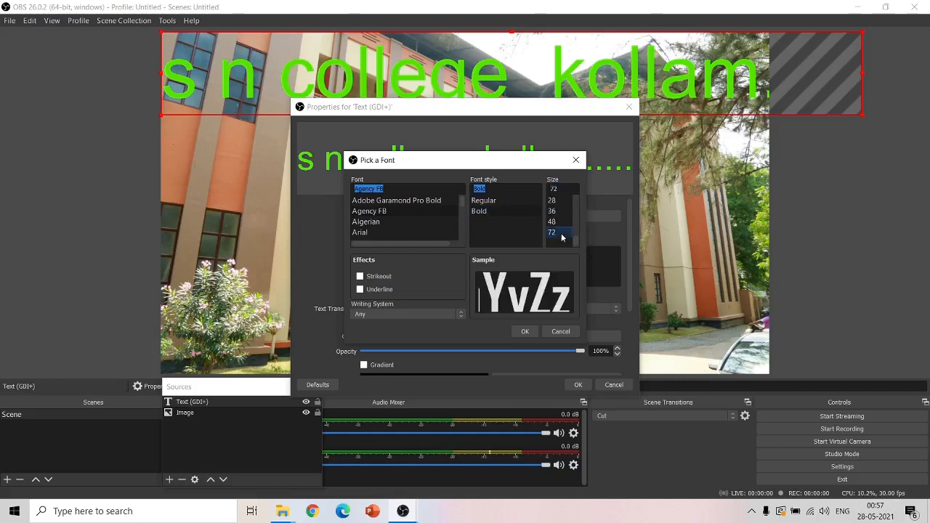
click(531, 333)
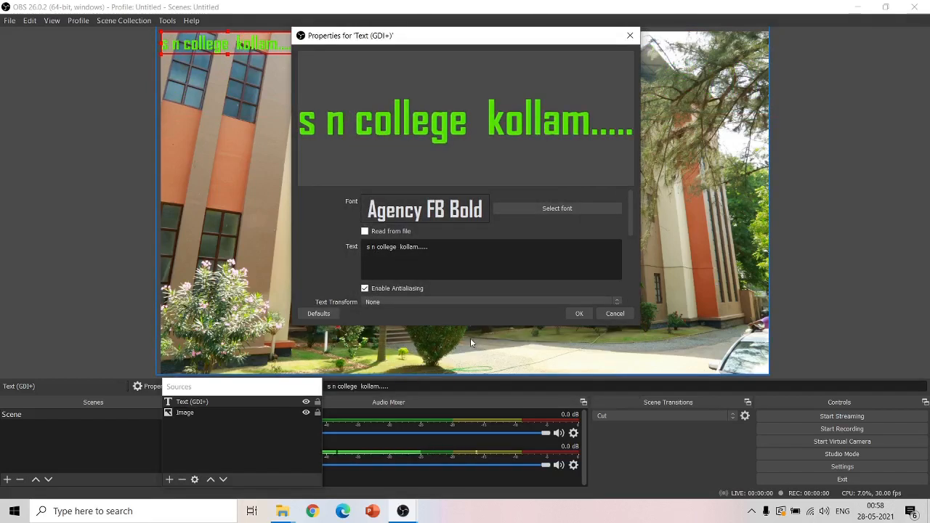
Apply the Uppercase text transform to the Text (GDI+) source and accept its properties.
click(429, 302)
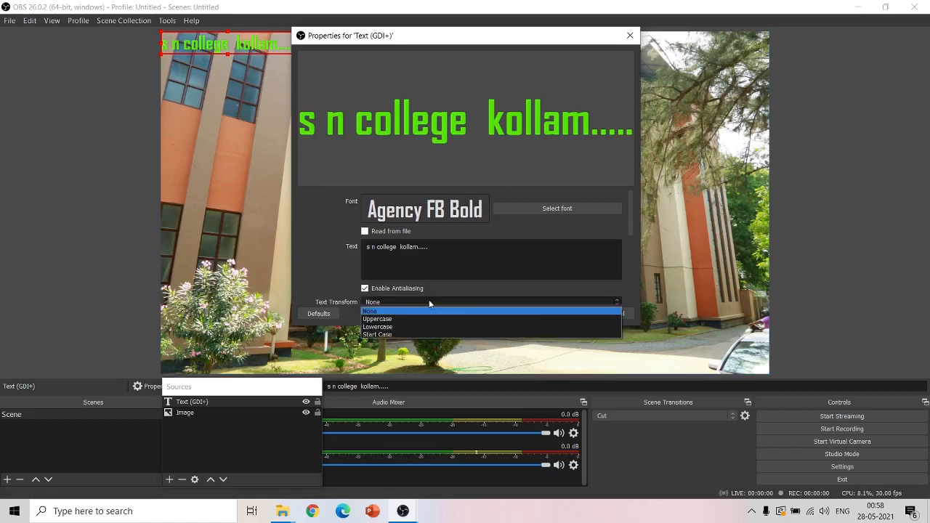
click(422, 319)
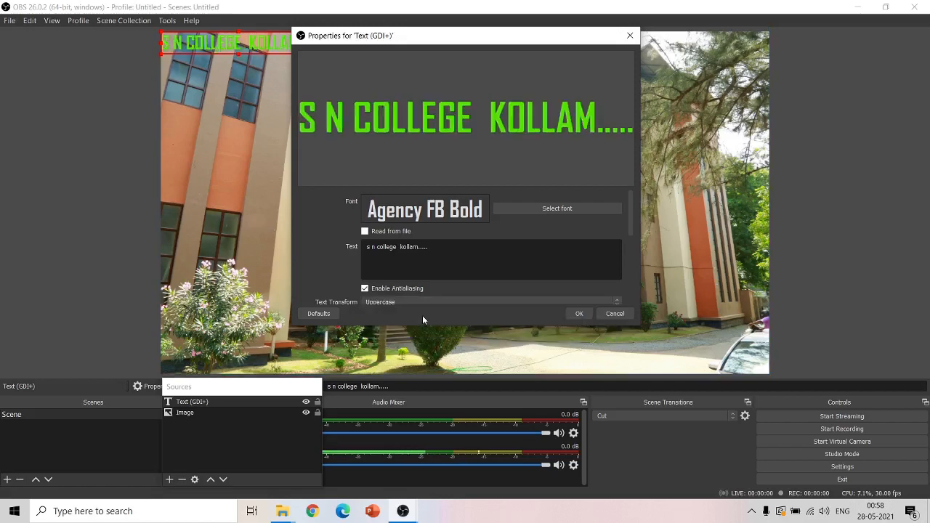
click(579, 314)
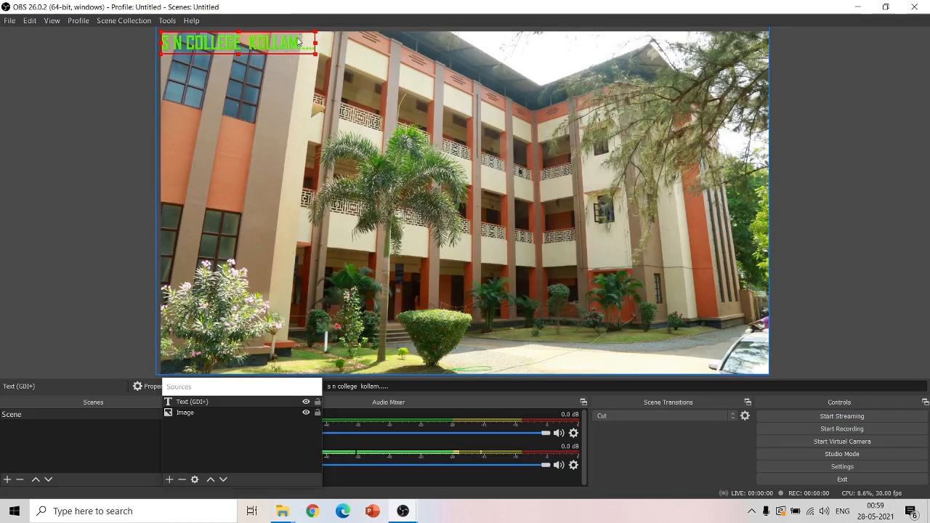
Enlarge the college title to about four fifths of the canvas width and place it across the upper part of the building.
drag(294, 49, 702, 216)
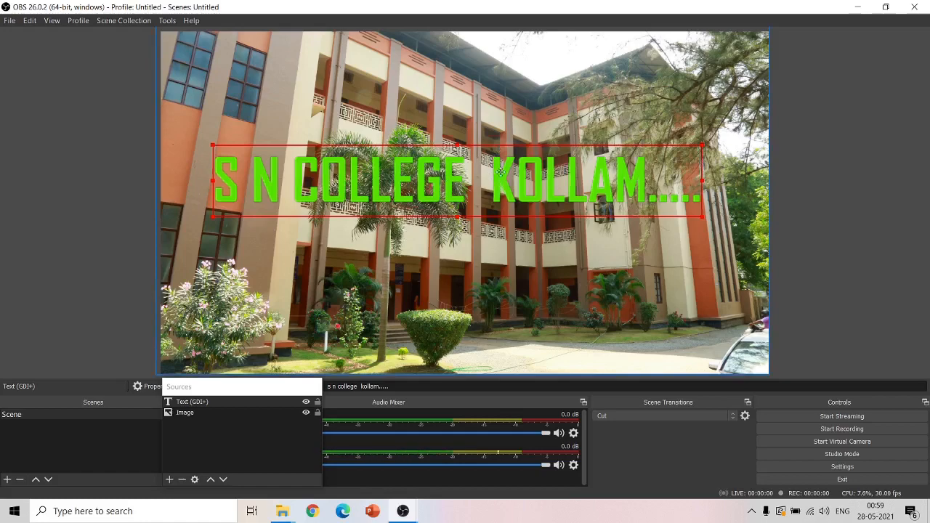
drag(499, 183, 525, 122)
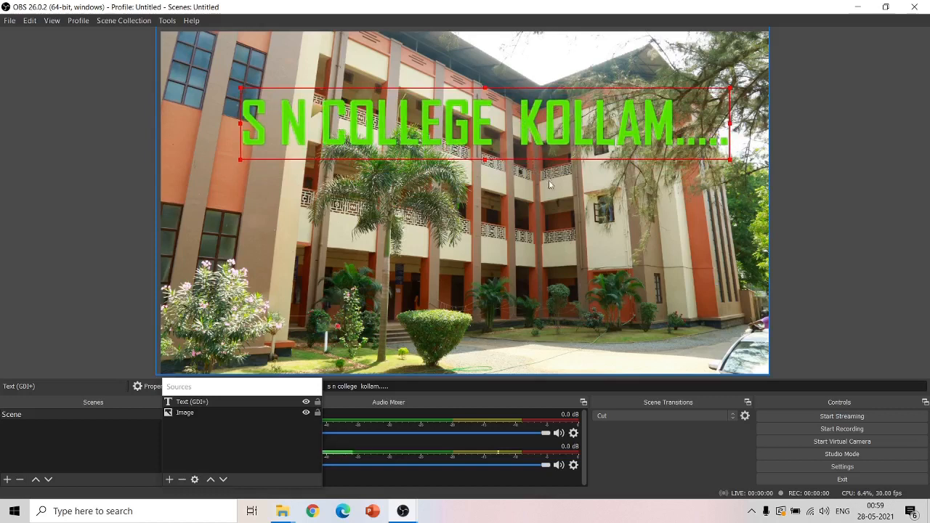
Add a Scroll effect filter to the Text (GDI+) source, keeping the default filter name.
right_click(535, 135)
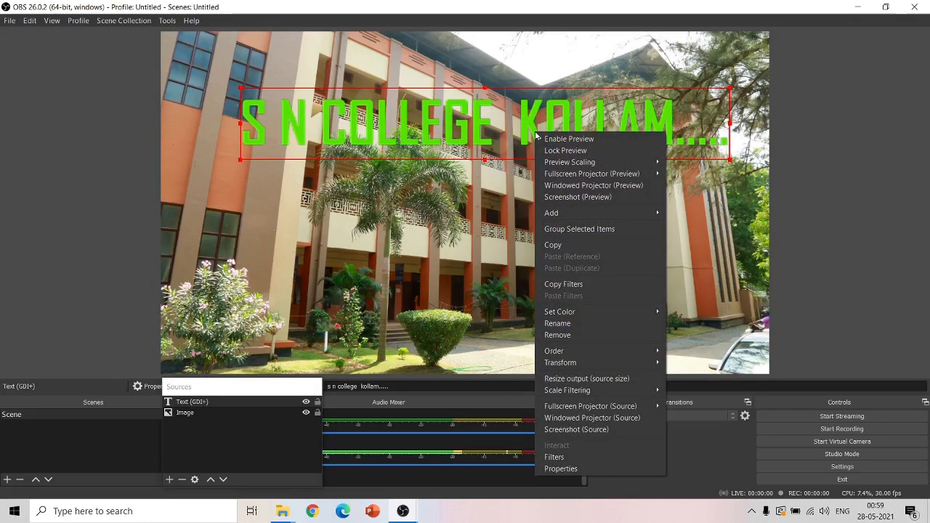
click(608, 458)
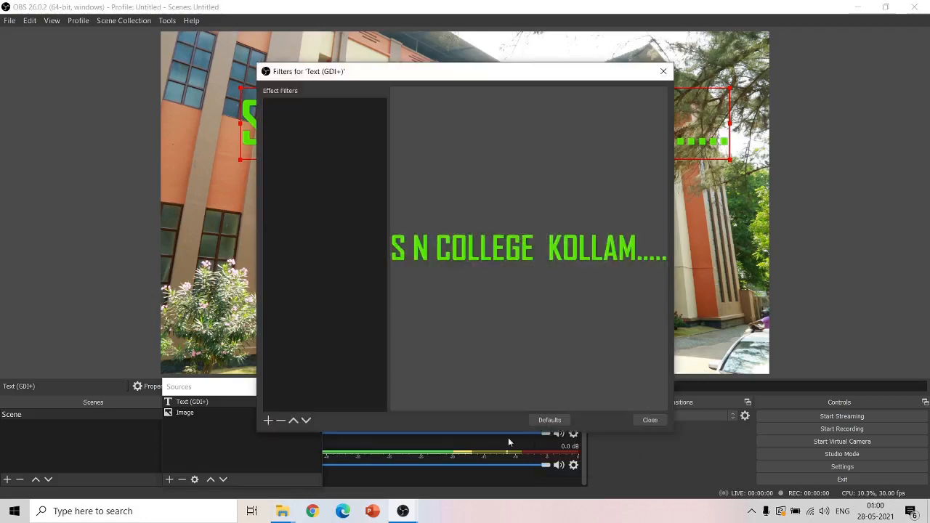
click(268, 420)
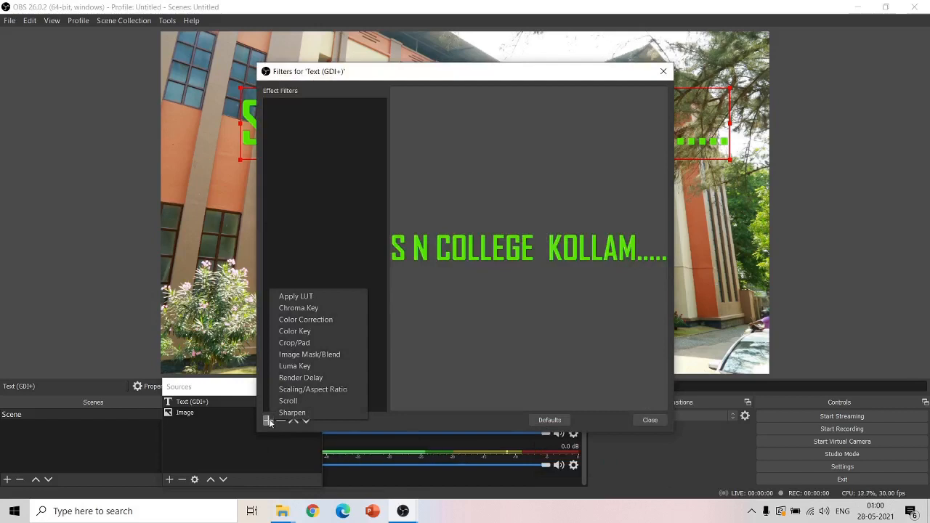
click(283, 401)
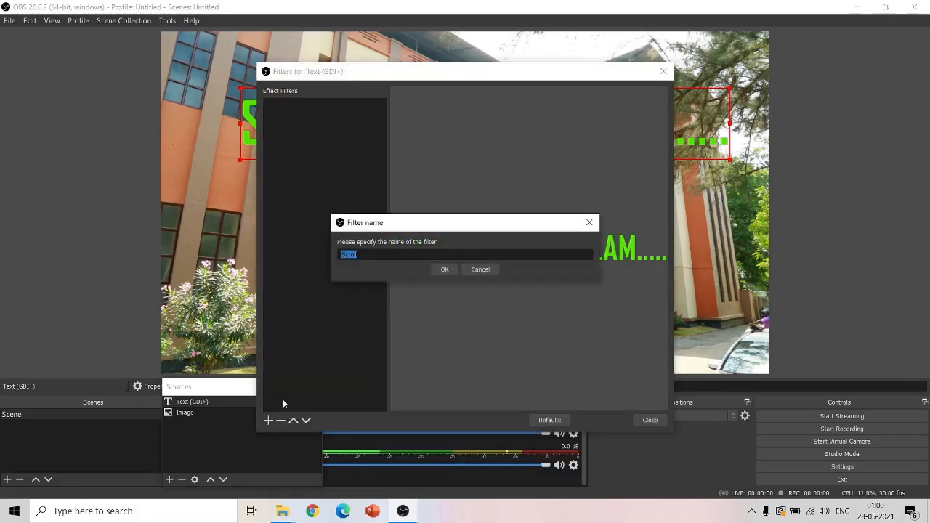
click(452, 270)
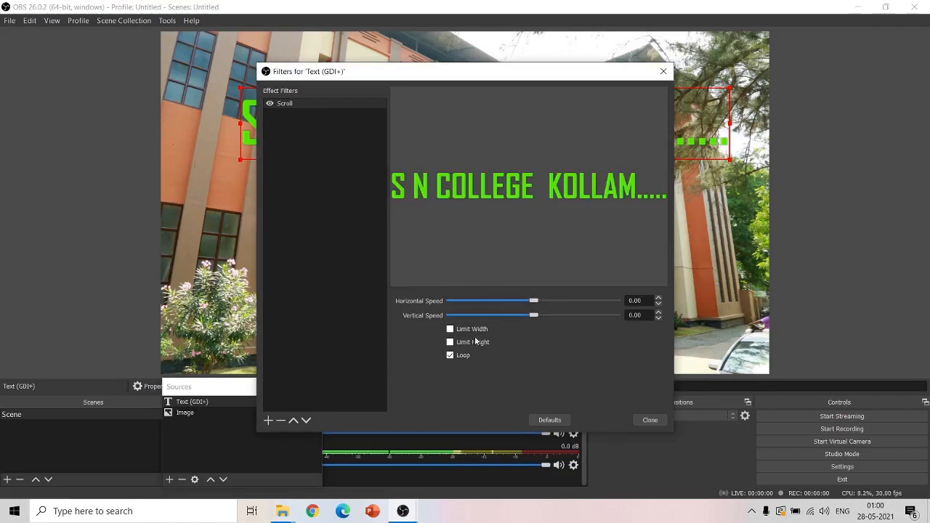
Set the text's scroll filter to a horizontal speed of 75 and a vertical speed of 63, and close the filters.
mouse_move(532, 301)
mouse_down()
mouse_move(540, 304)
mouse_move(512, 303)
mouse_move(562, 302)
mouse_move(490, 304)
mouse_move(543, 311)
mouse_up()
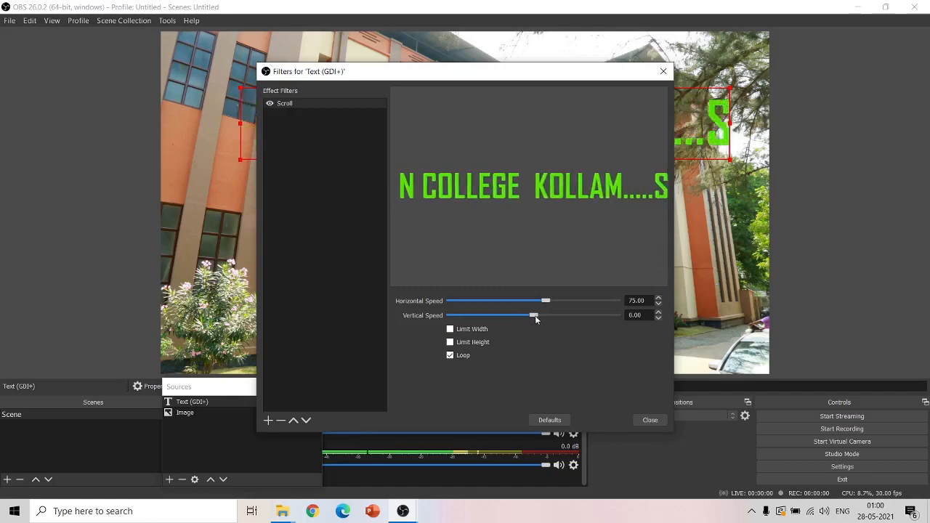
mouse_move(535, 317)
mouse_down()
mouse_move(524, 318)
mouse_move(546, 316)
mouse_up()
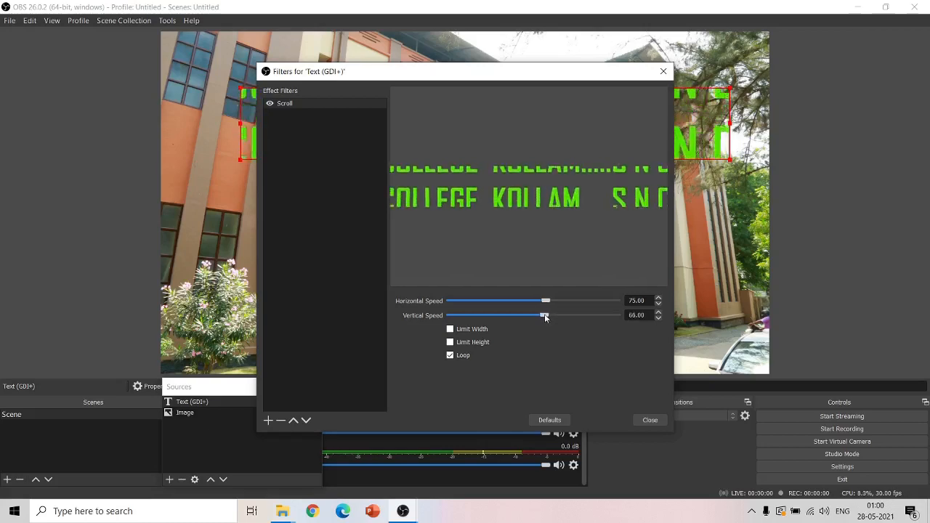
drag(544, 314, 543, 315)
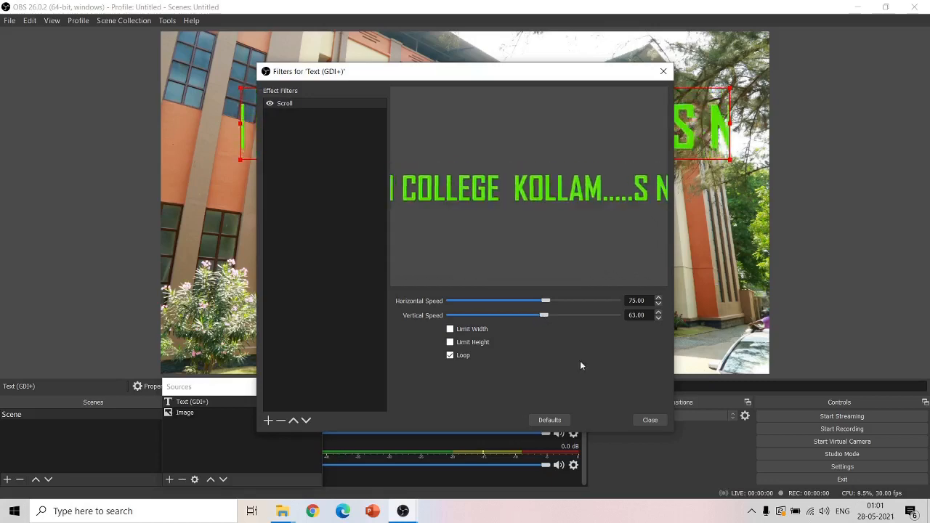
click(640, 421)
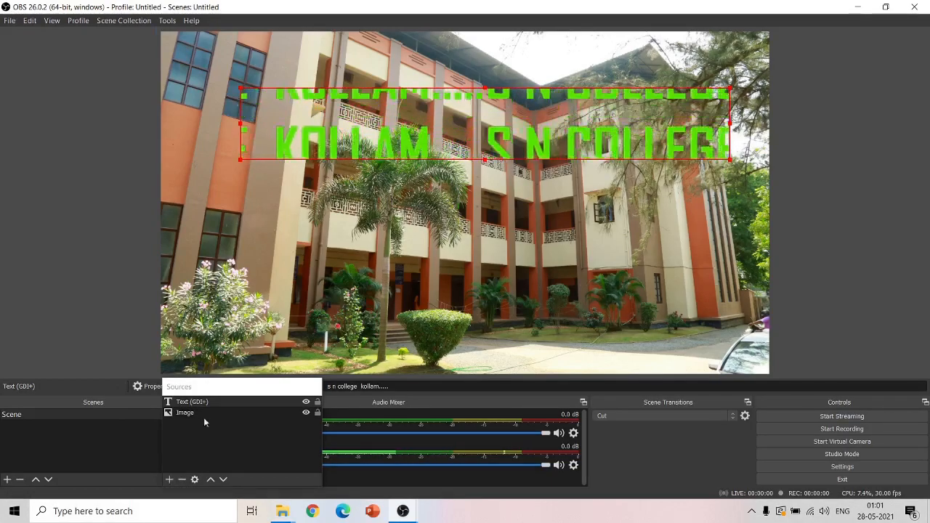
Add a Scroll effect filter with the default name to the building image and set its horizontal speed to 69.
right_click(463, 247)
click(729, 276)
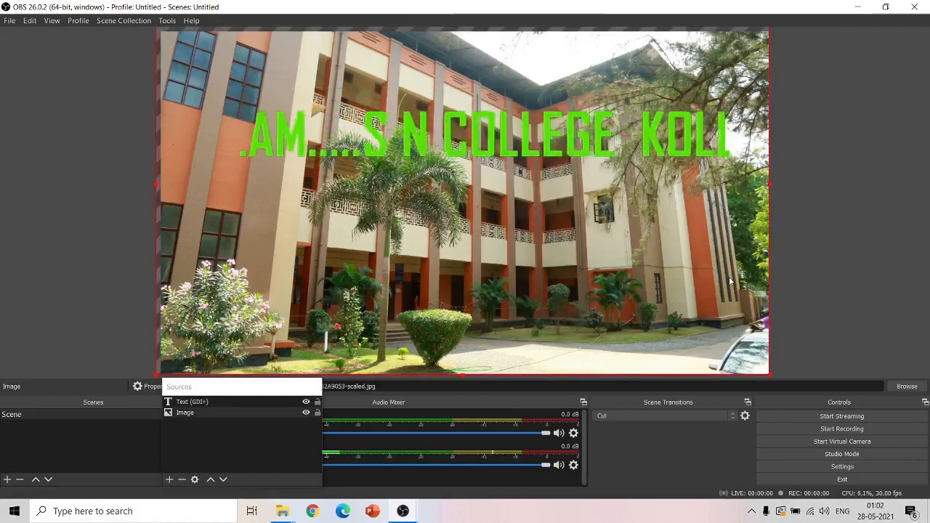
right_click(728, 276)
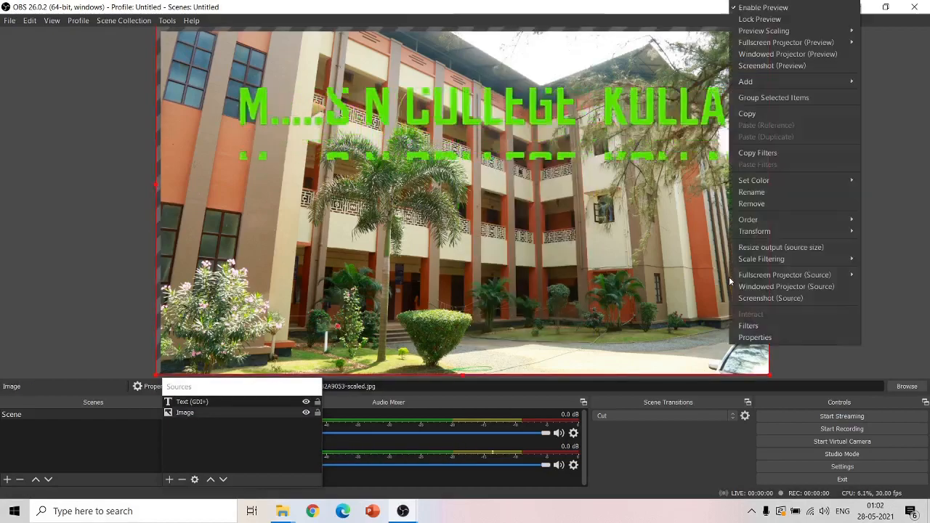
click(761, 326)
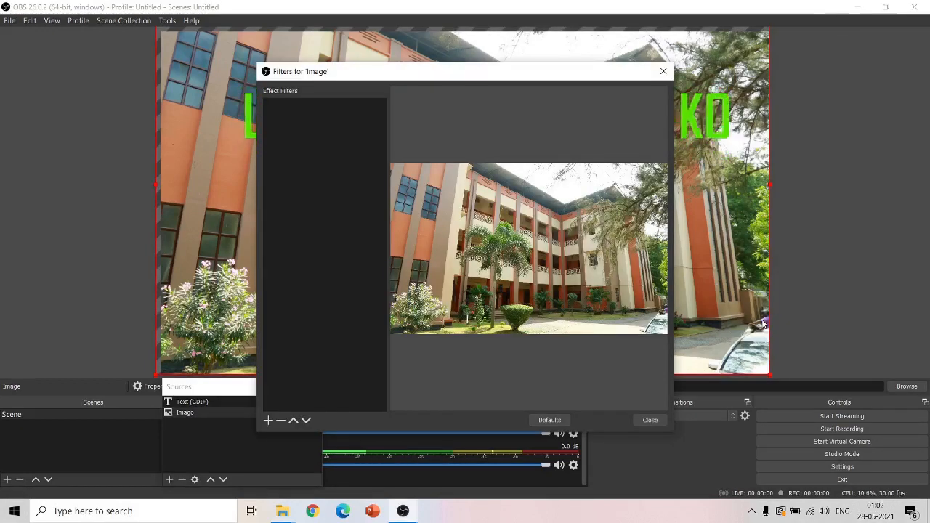
click(268, 420)
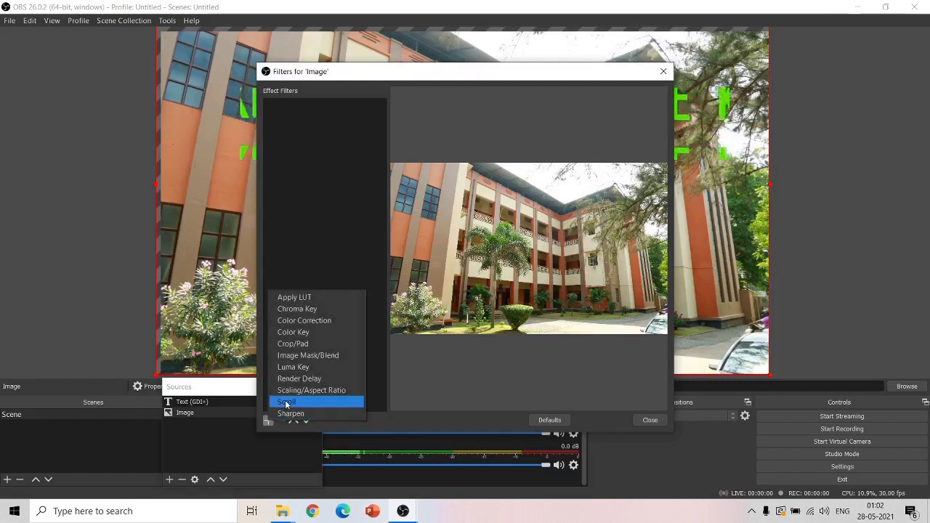
click(286, 402)
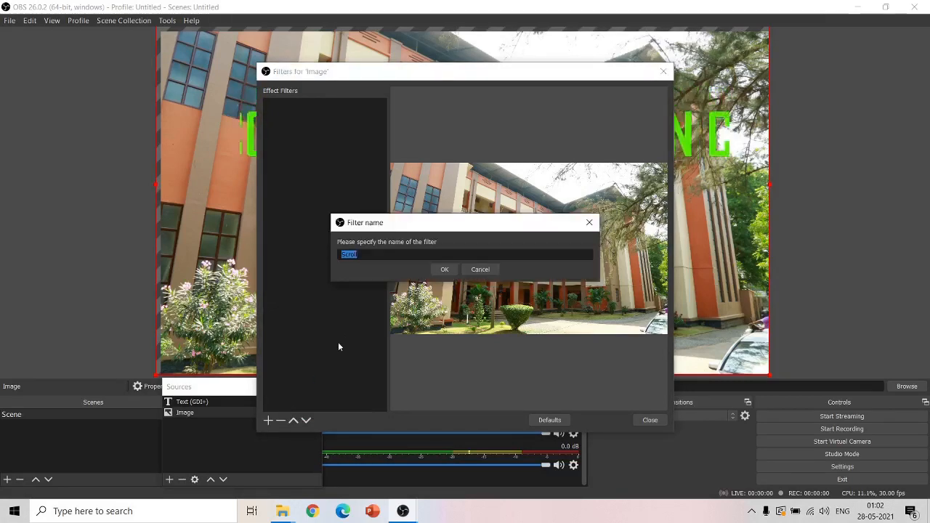
click(440, 271)
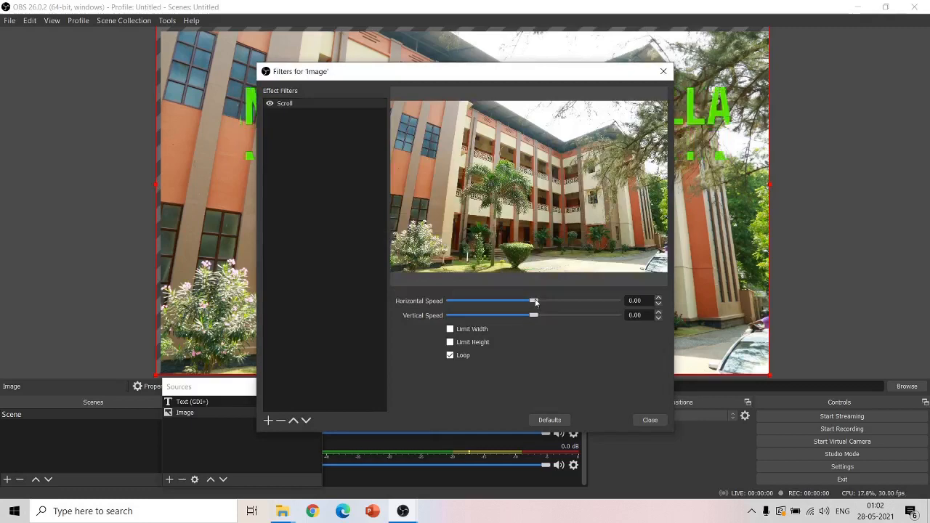
drag(534, 301, 546, 305)
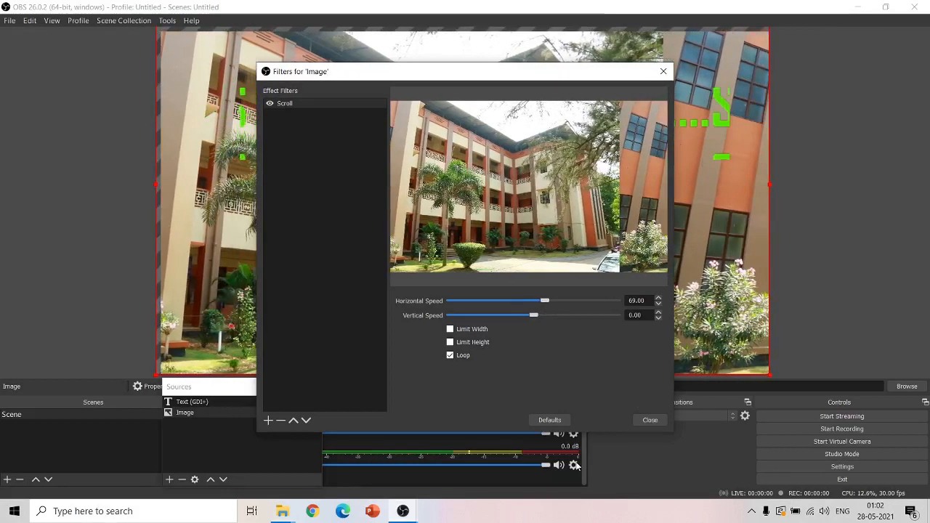
click(643, 421)
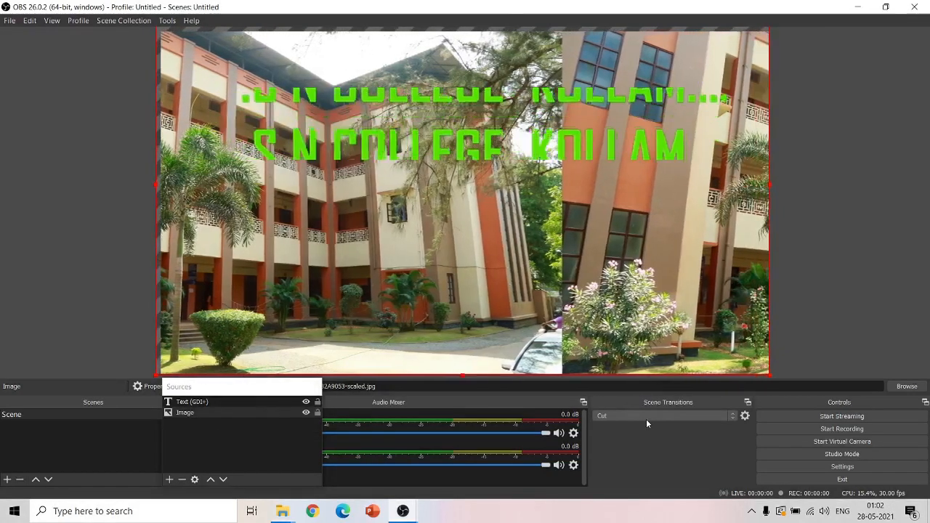